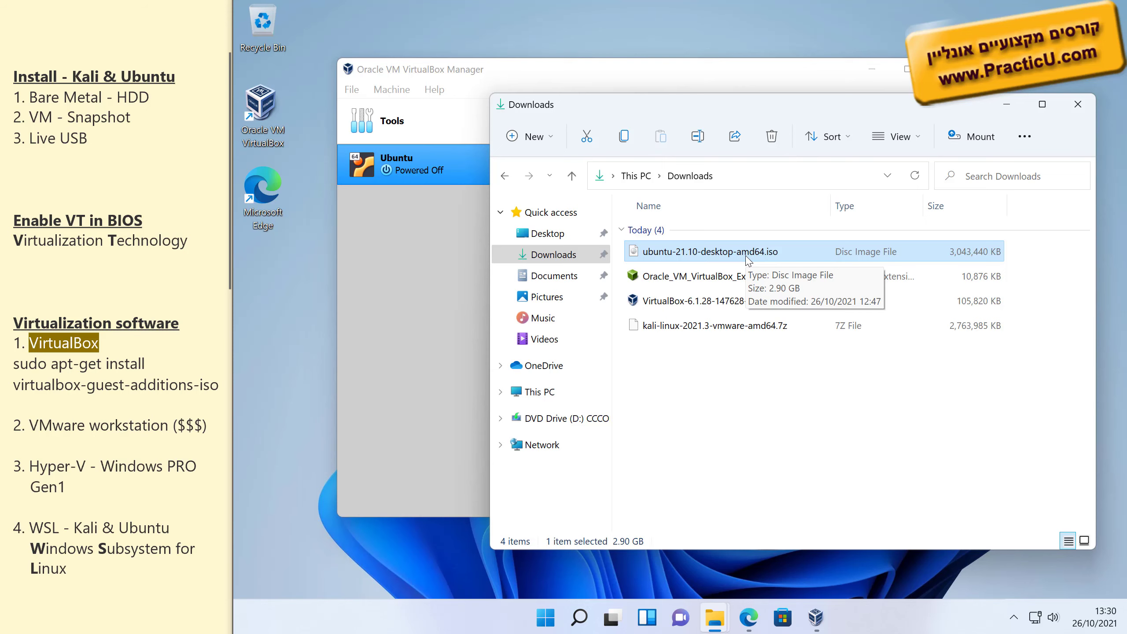
Bring the VirtualBox Manager forward and start the Ubuntu virtual machine.
{"action": "left_click", "coordinate": [415, 245]}
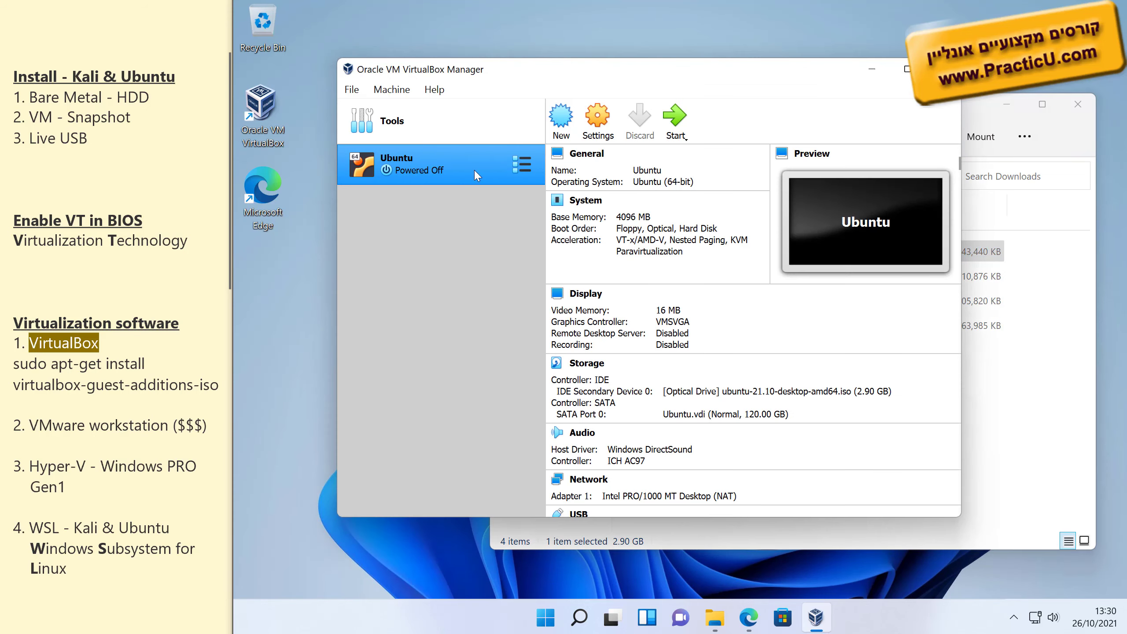
{"action": "left_click", "coordinate": [676, 116]}
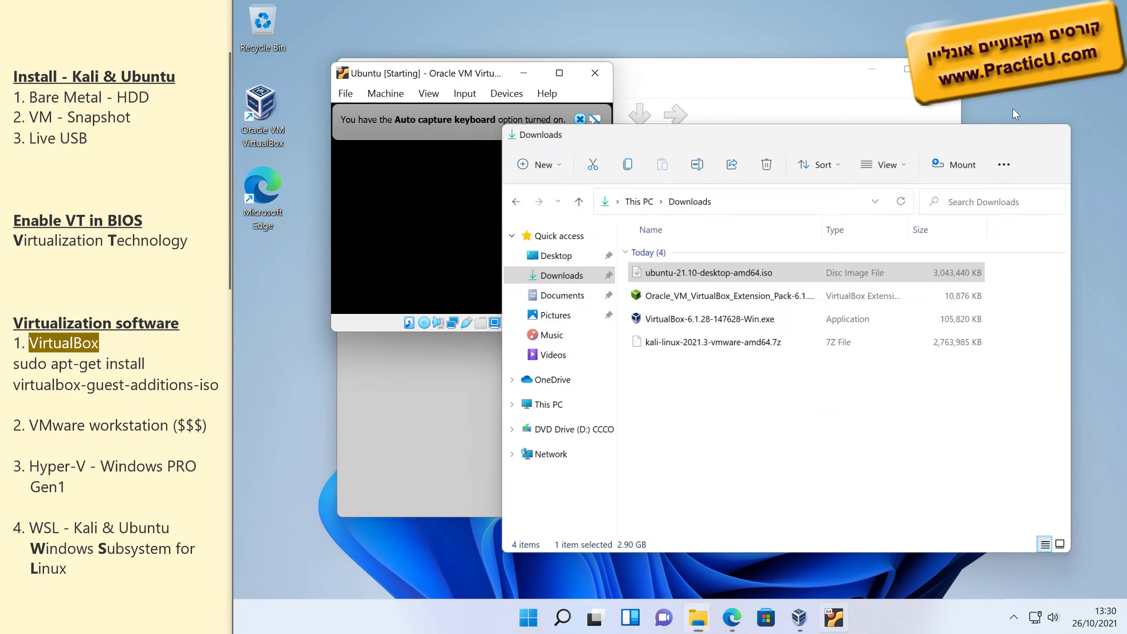
Clear the other windows, dismiss the keyboard and mouse notices, and boot the Ubuntu GRUB entry.
{"action": "left_click", "coordinate": [1010, 107]}
{"action": "left_click", "coordinate": [872, 68]}
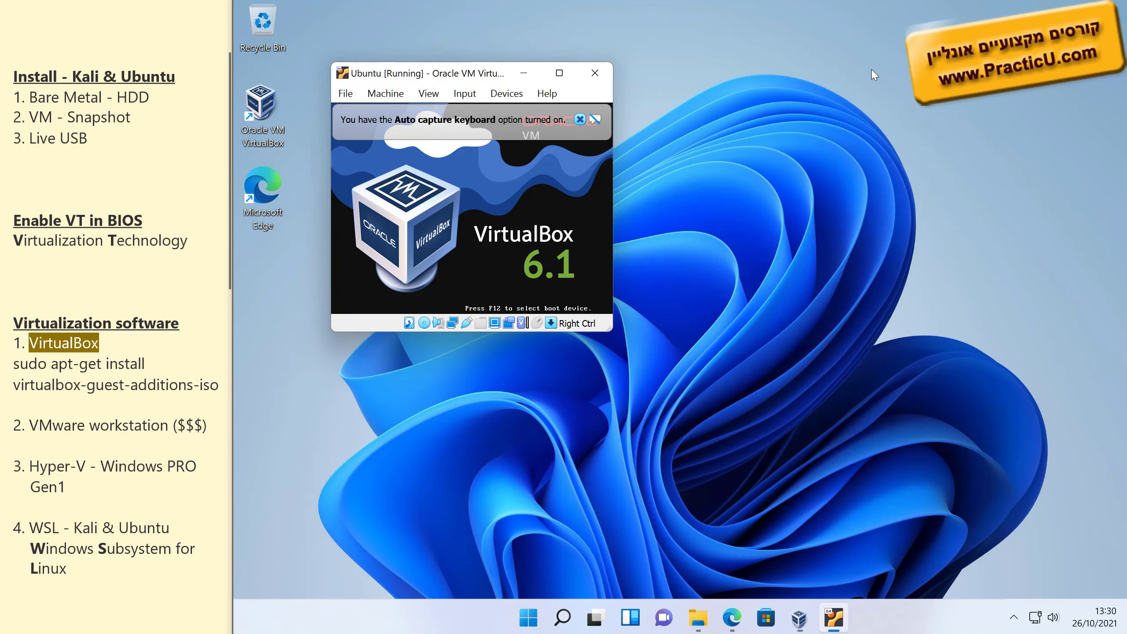
{"action": "left_click", "coordinate": [612, 119]}
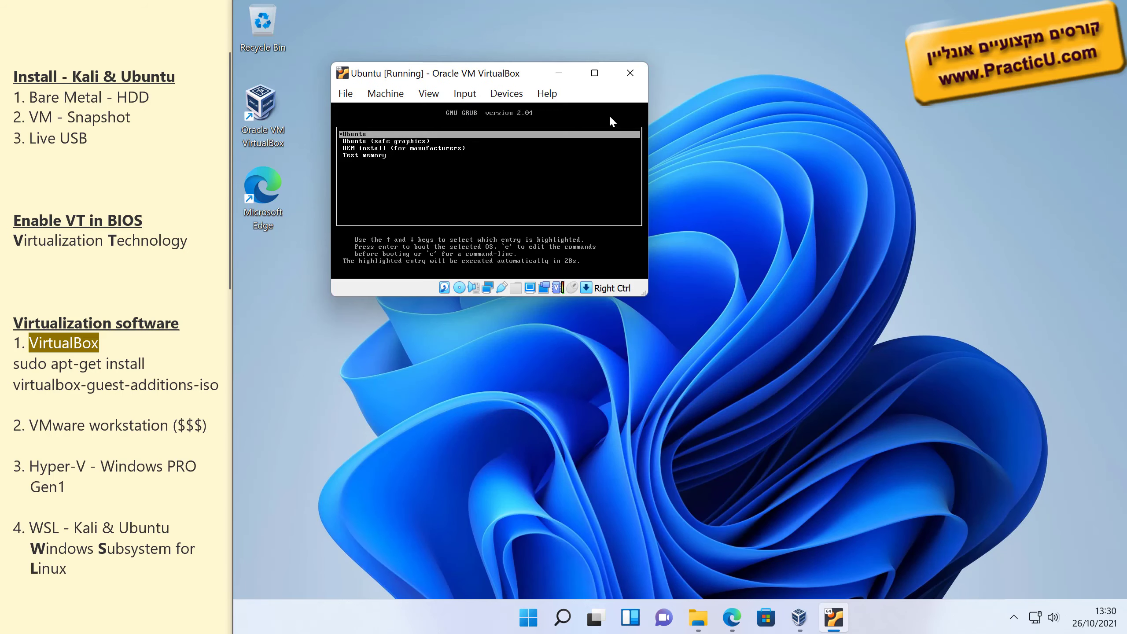
{"action": "key", "text": "Down"}
{"action": "key", "text": "Down"}
{"action": "key", "text": "Down"}
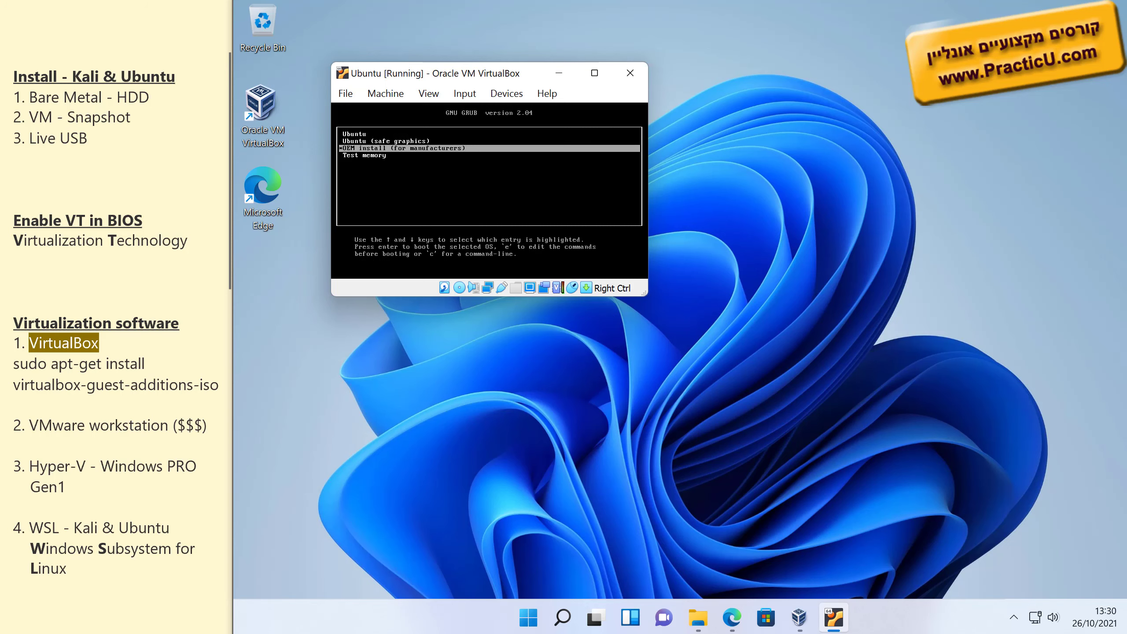
{"action": "key", "text": "Up"}
{"action": "key", "text": "Up"}
{"action": "key", "text": "Up"}
{"action": "key", "text": "Return"}
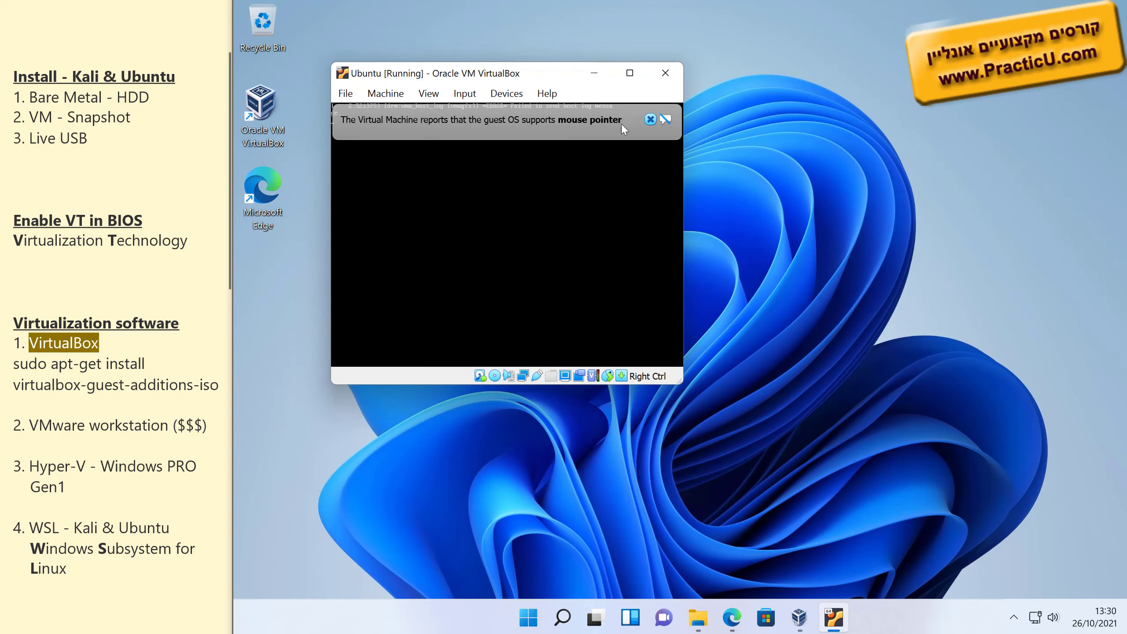
{"action": "left_click", "coordinate": [651, 119]}
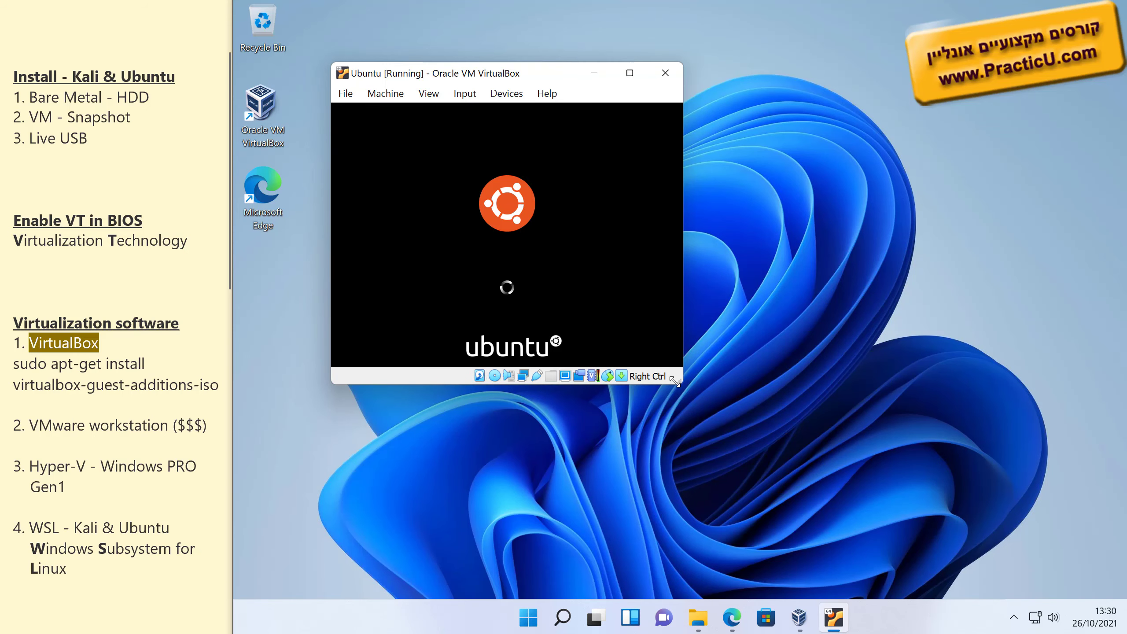
Enlarge the VM window and move it toward the upper left of the screen.
{"action": "left_click_drag", "start_coordinate": [682, 382], "coordinate": [1049, 578]}
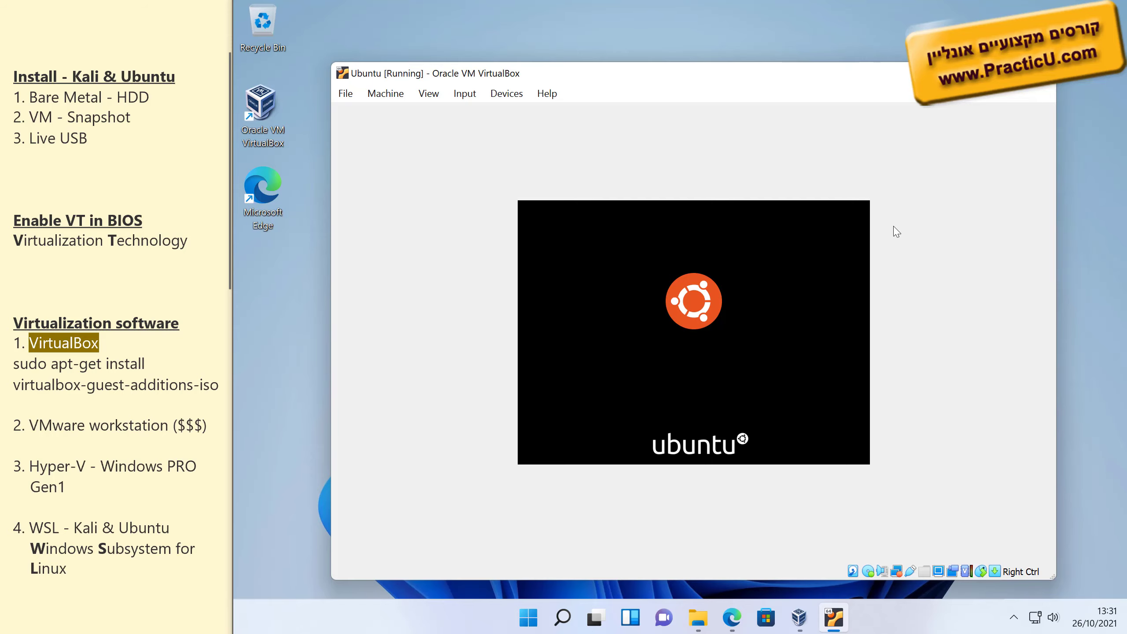
{"action": "left_click_drag", "start_coordinate": [621, 91], "coordinate": [596, 60]}
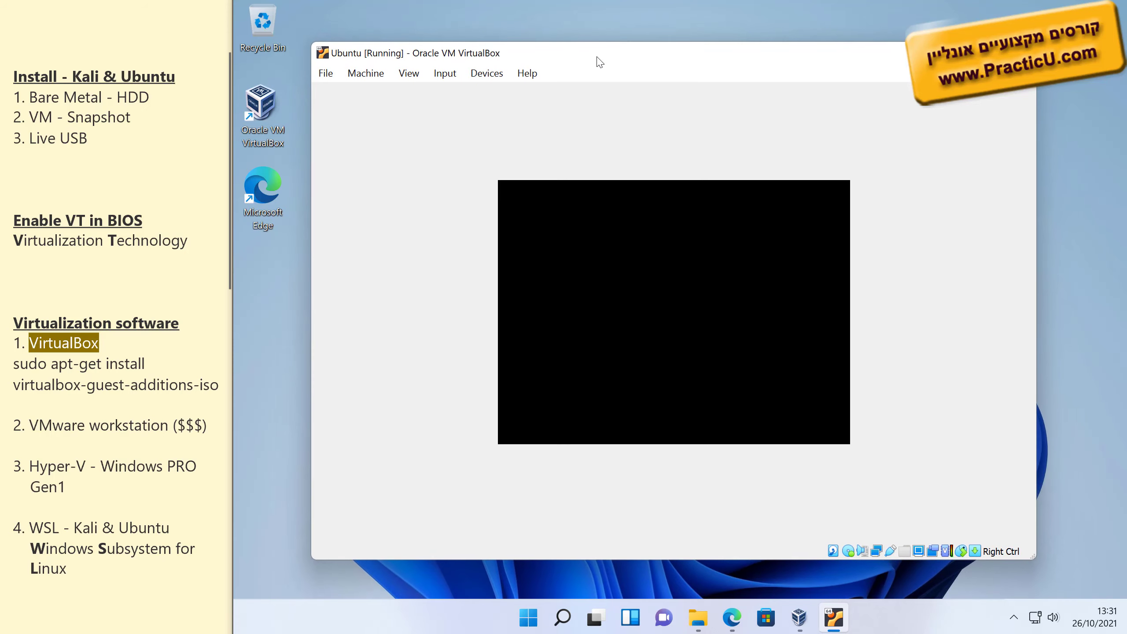
{"action": "left_click_drag", "start_coordinate": [1035, 560], "coordinate": [1081, 584]}
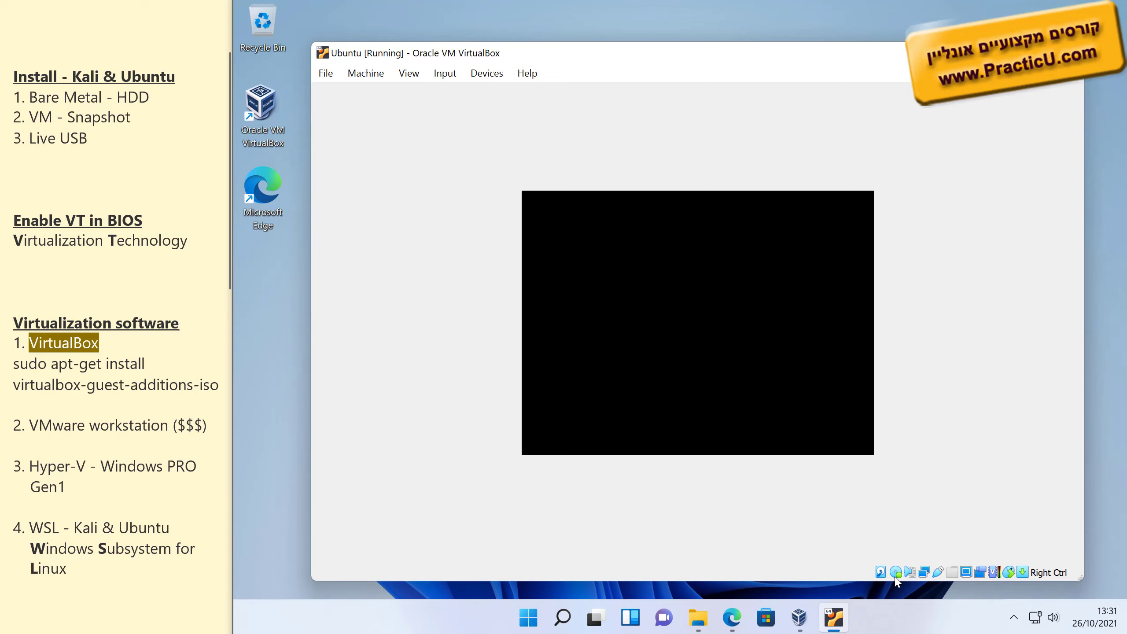
{"action": "mouse_move", "coordinate": [897, 577]}
Check the Ubuntu VM folder's full path and Ubuntu.vdi's size, then return to the VM.
{"action": "mouse_move", "coordinate": [696, 613]}
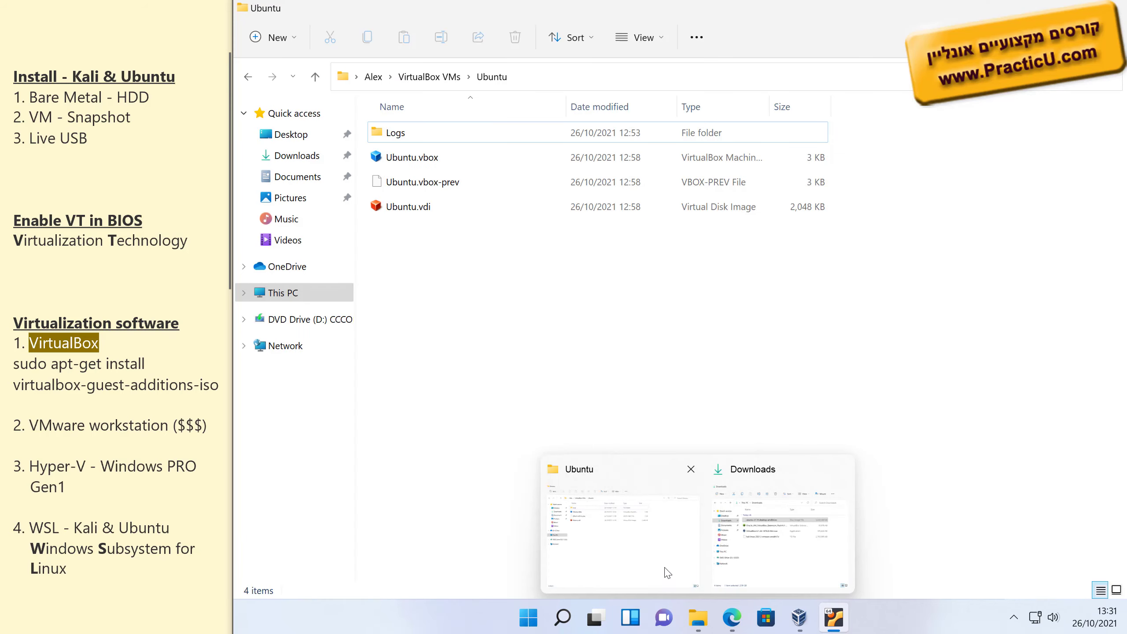
{"action": "left_click", "coordinate": [650, 562]}
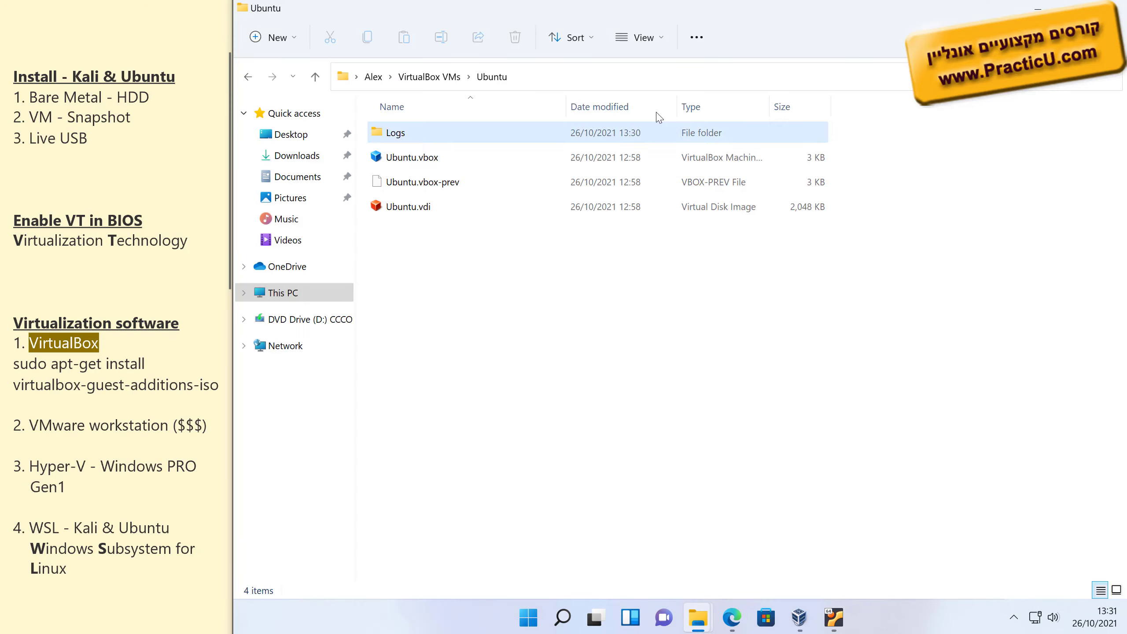
{"action": "double_click", "coordinate": [661, 7]}
{"action": "left_click", "coordinate": [752, 168]}
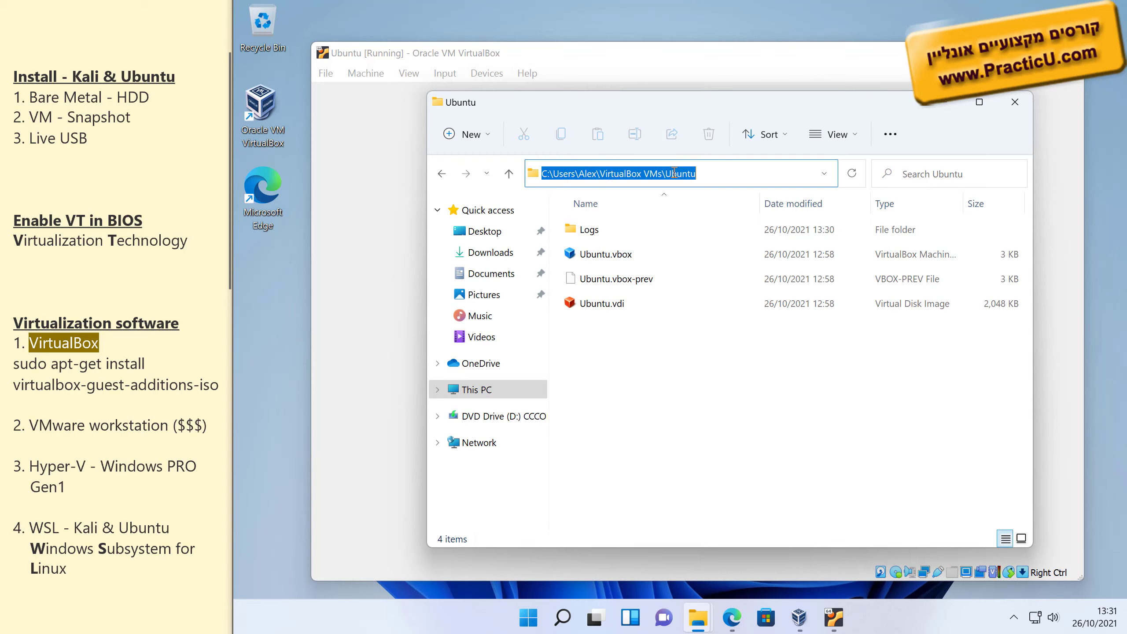
{"action": "left_click", "coordinate": [703, 425]}
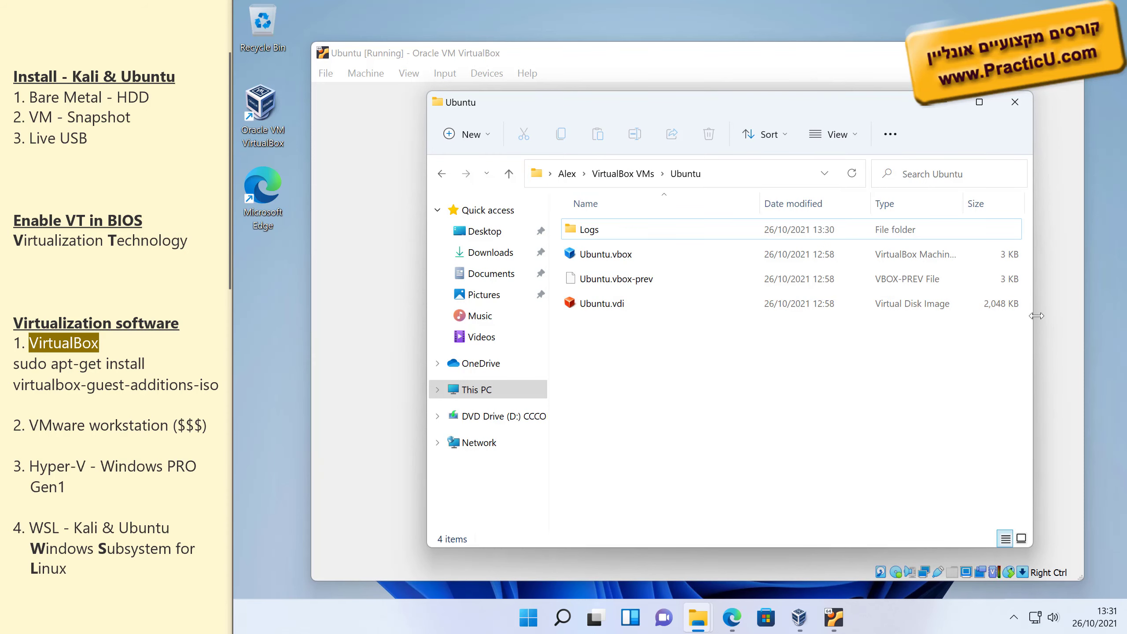
{"action": "left_click_drag", "start_coordinate": [1033, 322], "coordinate": [1064, 323]}
{"action": "left_click", "coordinate": [1002, 311]}
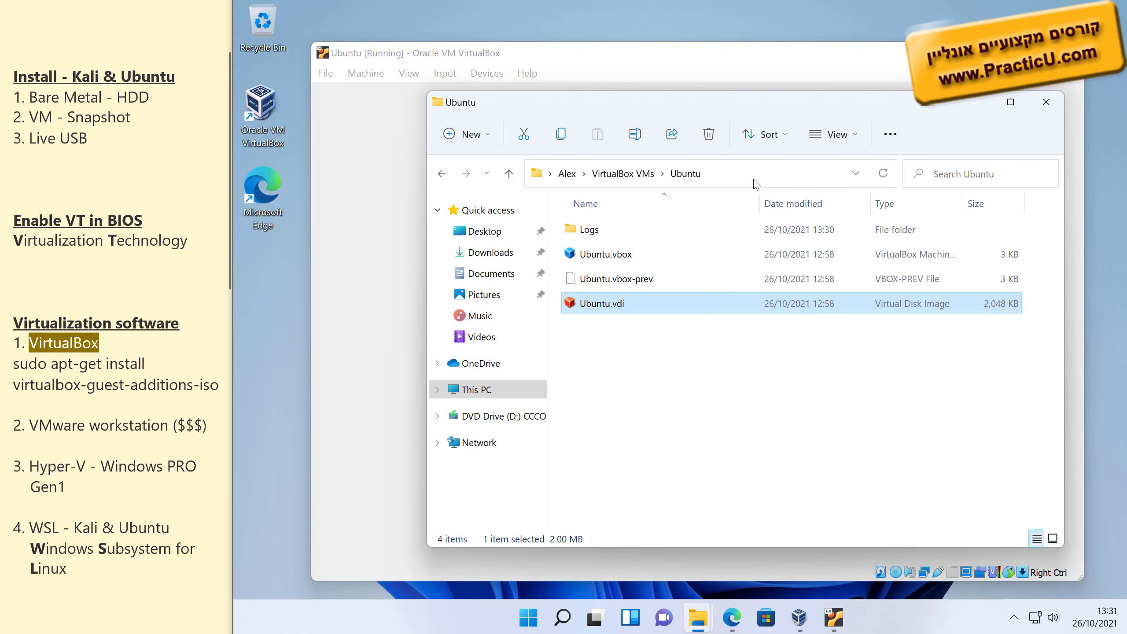
{"action": "left_click", "coordinate": [849, 80]}
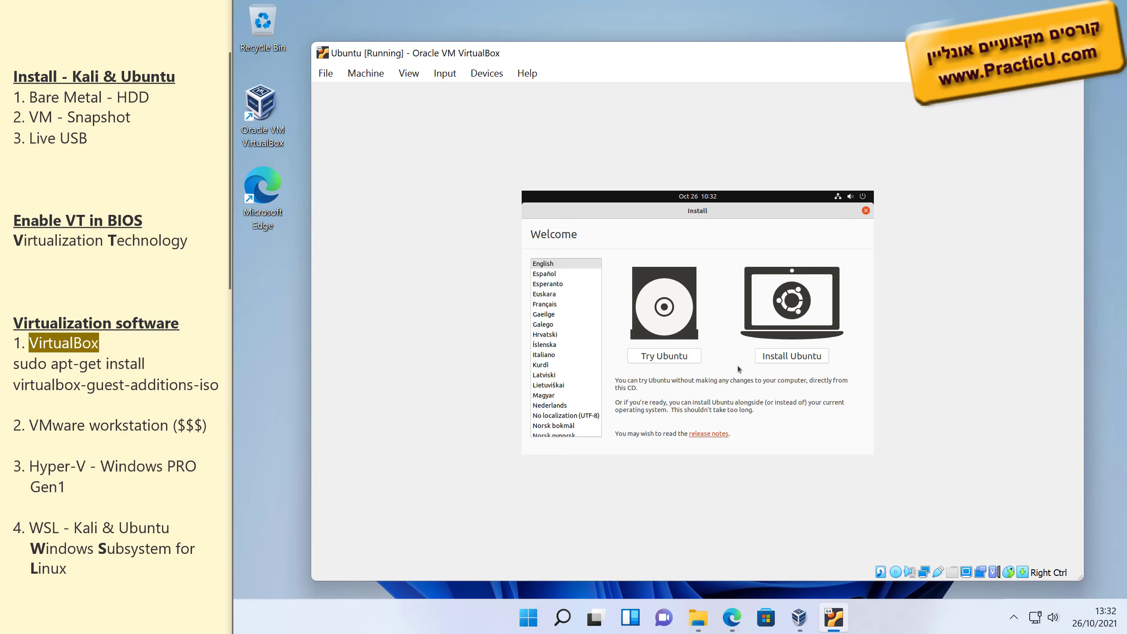
Choose Install Ubuntu, keep the English (US) keyboard, and settle on Normal installation.
{"action": "left_click", "coordinate": [785, 356]}
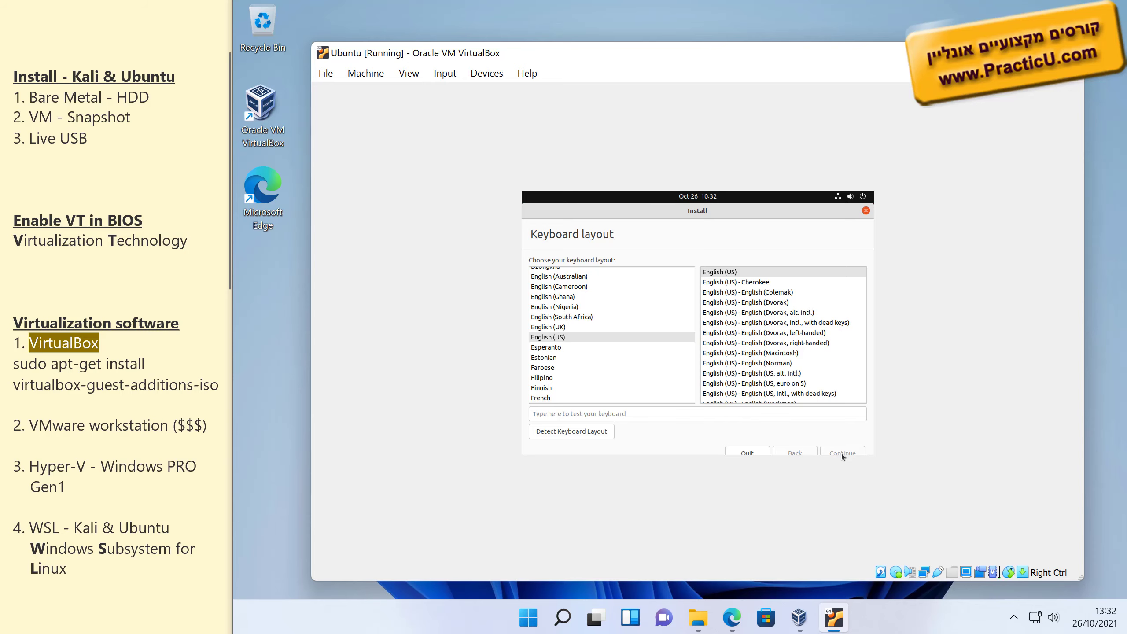
{"action": "left_click", "coordinate": [842, 453]}
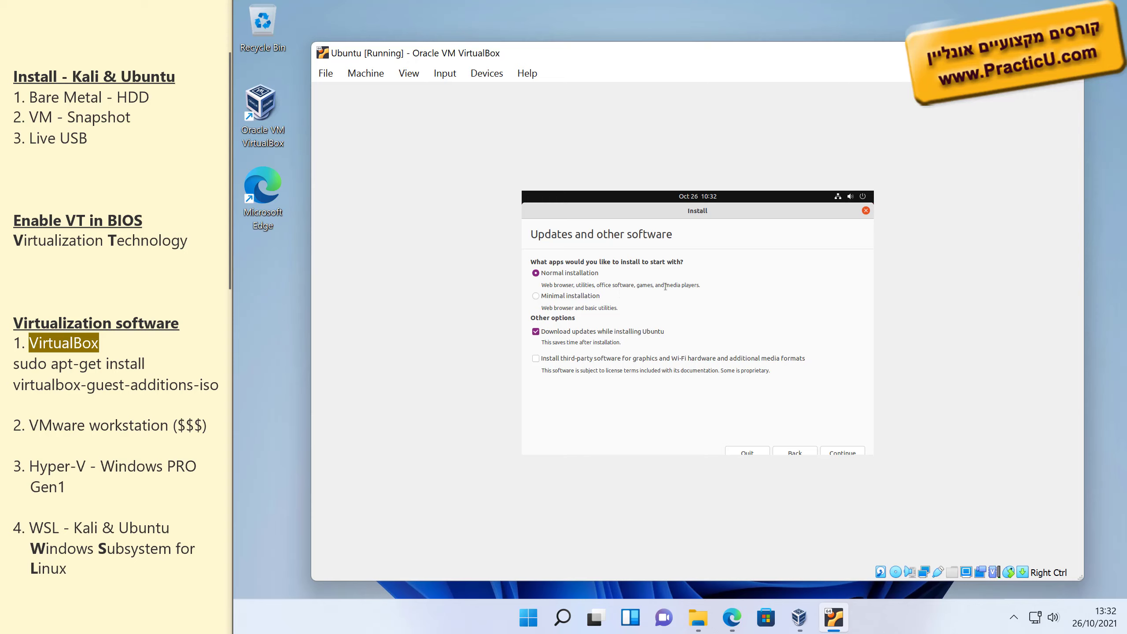
{"action": "left_click", "coordinate": [563, 298]}
{"action": "left_click", "coordinate": [546, 273]}
{"action": "left_click", "coordinate": [842, 451]}
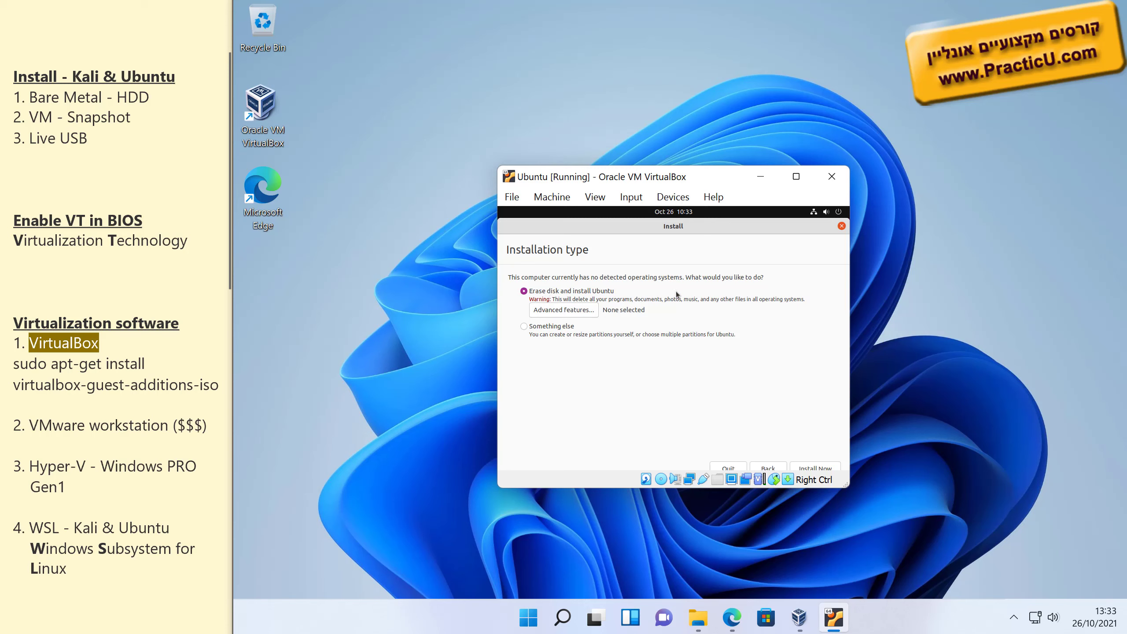
Try LVM, ZFS and encryption under Advanced features, then confirm None twice.
{"action": "left_click", "coordinate": [583, 310]}
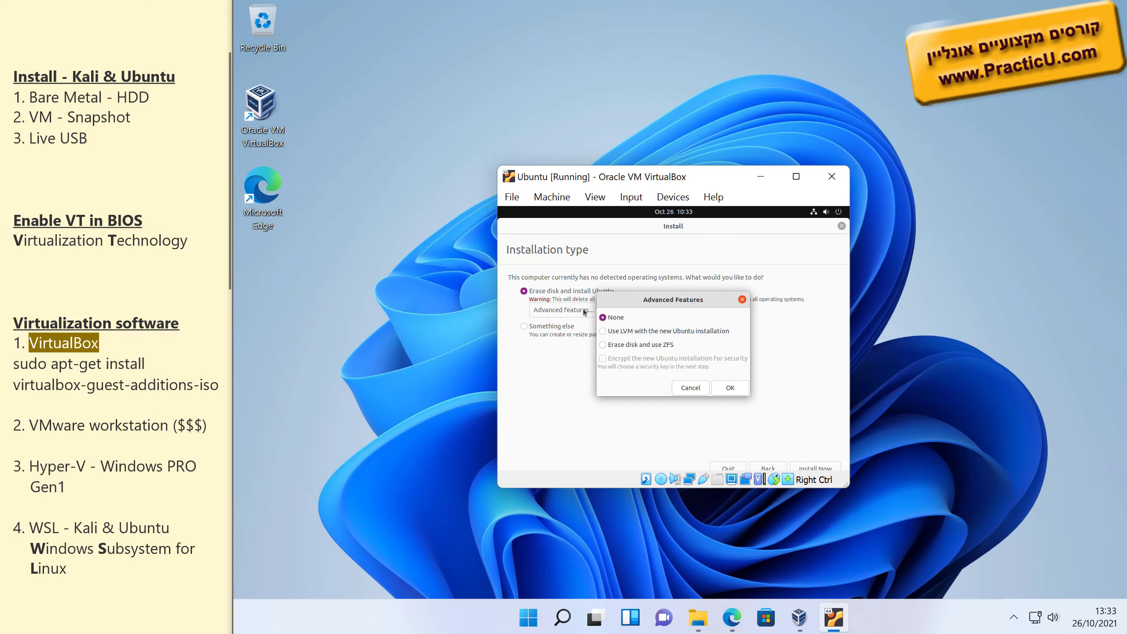
{"action": "mouse_move", "coordinate": [635, 303]}
{"action": "left_mouse_down"}
{"action": "mouse_move", "coordinate": [631, 316]}
{"action": "mouse_move", "coordinate": [633, 305]}
{"action": "left_mouse_up"}
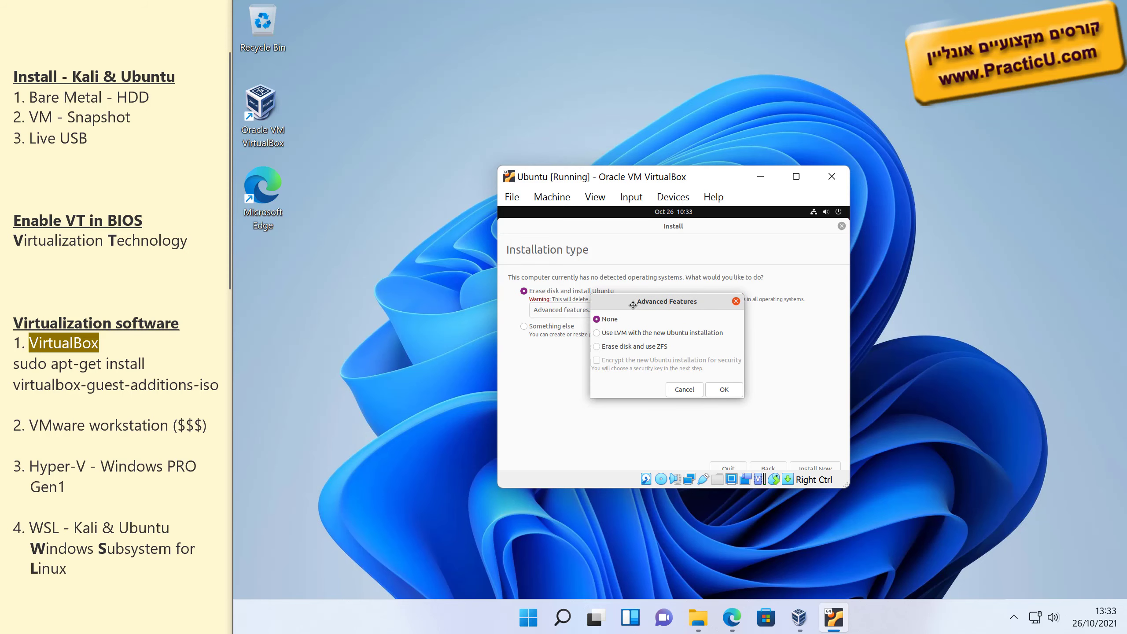
{"action": "left_click", "coordinate": [607, 334]}
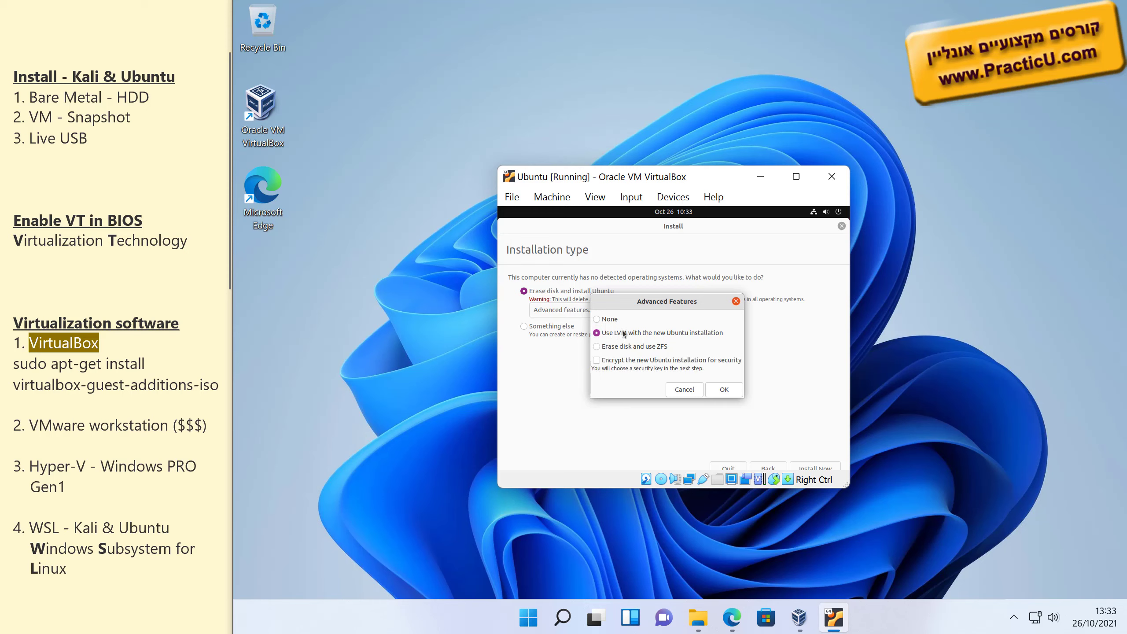
{"action": "left_click", "coordinate": [598, 347]}
{"action": "left_click", "coordinate": [597, 361]}
{"action": "left_click", "coordinate": [597, 360]}
{"action": "left_click", "coordinate": [597, 360]}
{"action": "left_click", "coordinate": [597, 360]}
{"action": "left_click", "coordinate": [597, 360]}
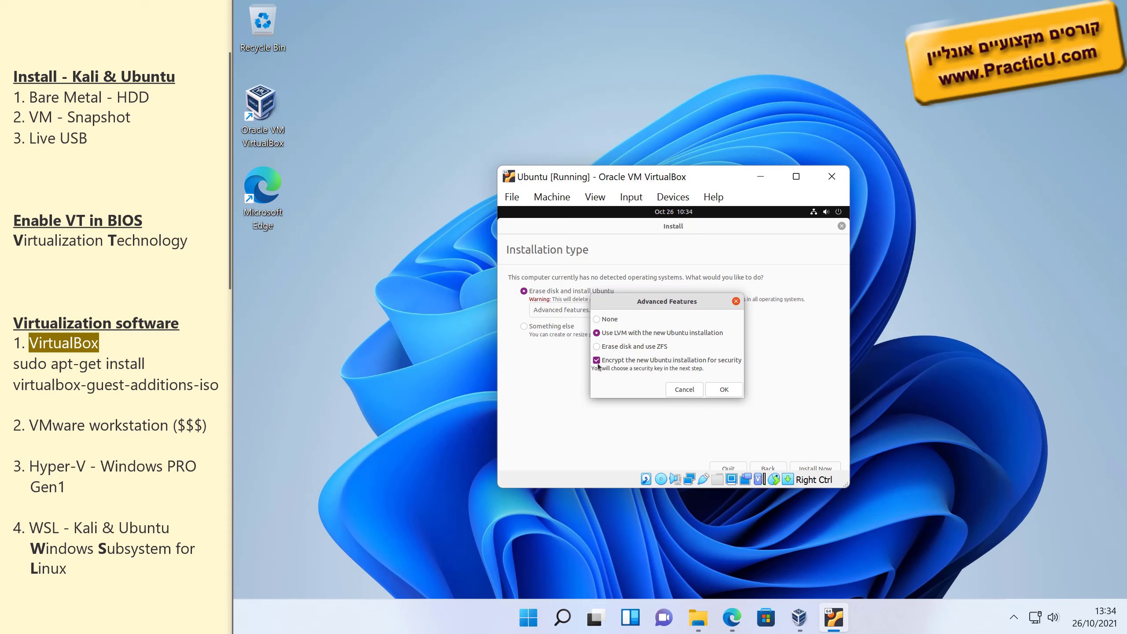
{"action": "left_click", "coordinate": [606, 320]}
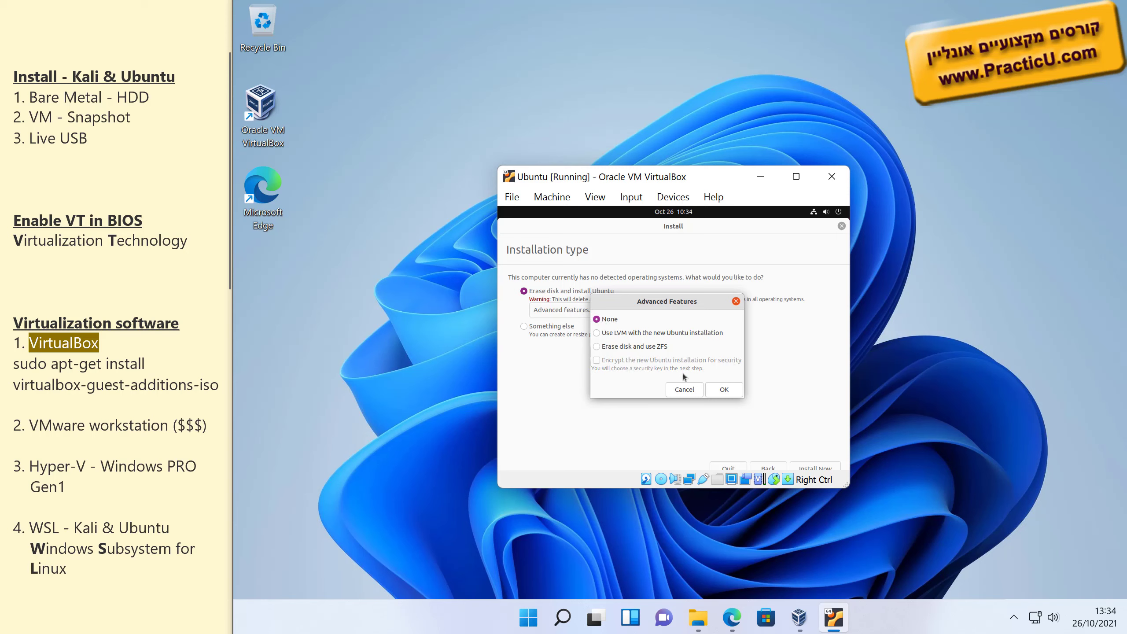
{"action": "left_click", "coordinate": [720, 391]}
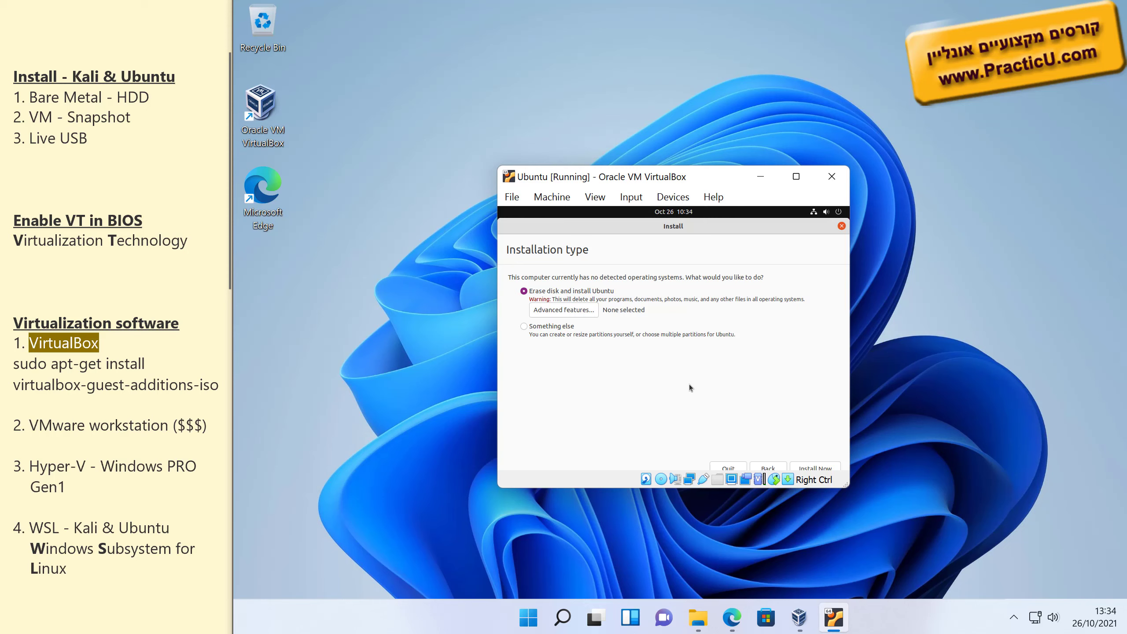
{"action": "left_click", "coordinate": [586, 311]}
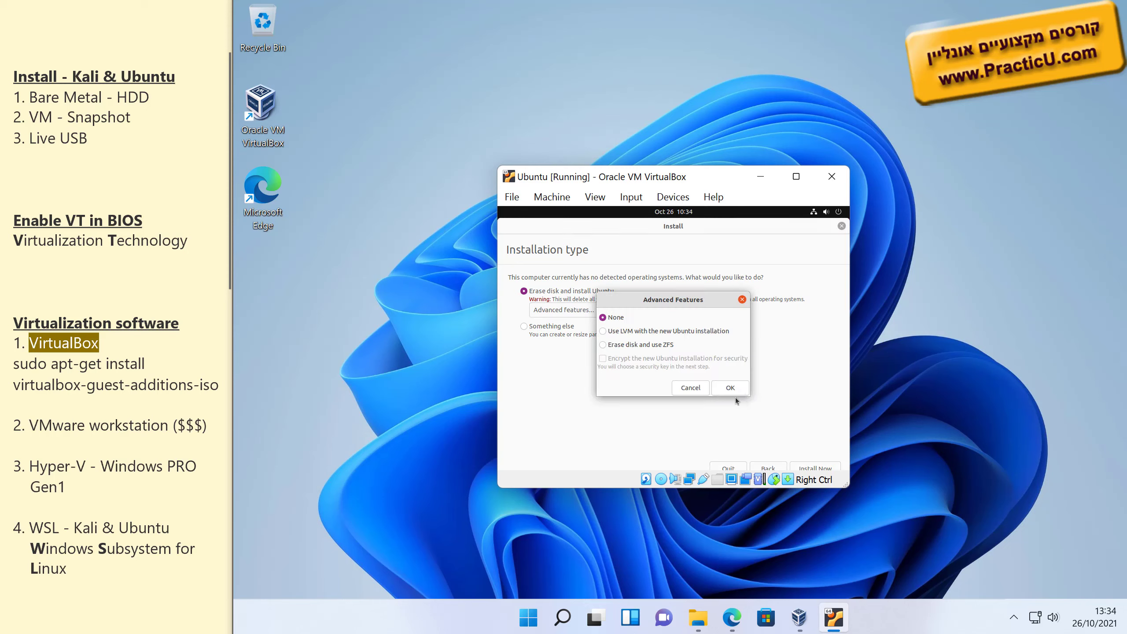
{"action": "left_click", "coordinate": [732, 391]}
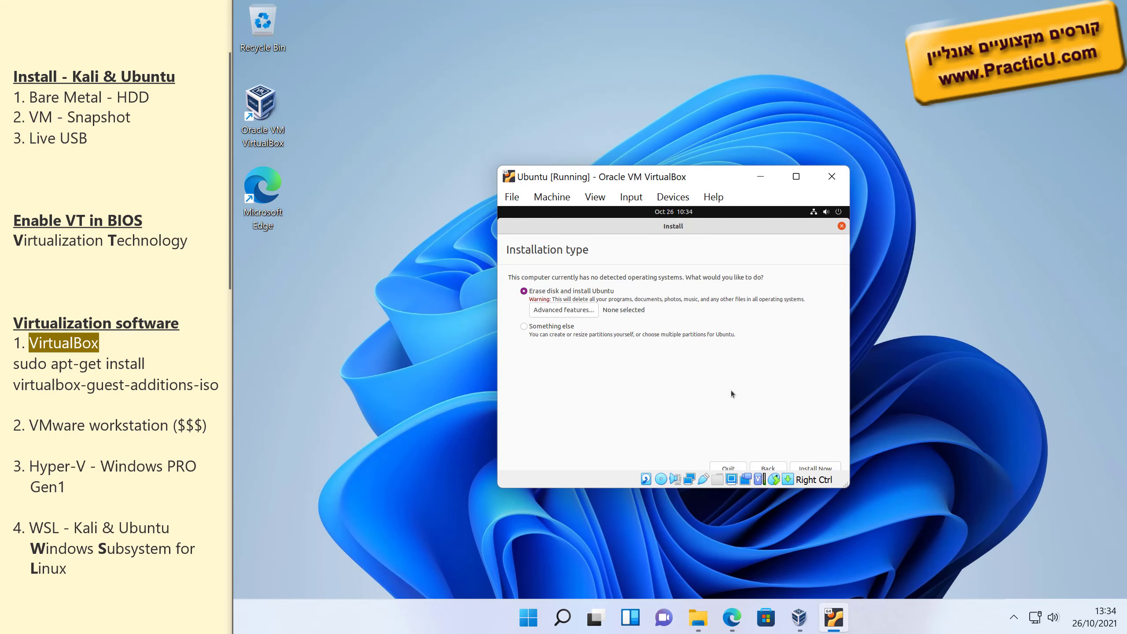
Install Now, approve writing the partition changes, and keep Jerusalem as the location.
{"action": "left_click", "coordinate": [811, 468]}
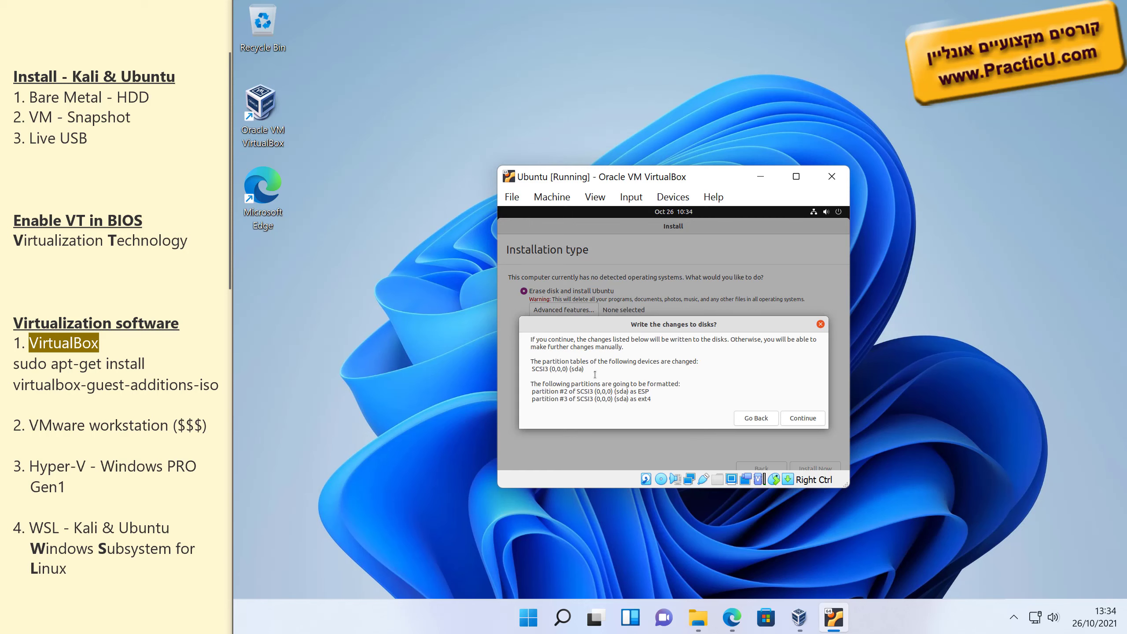
{"action": "left_click", "coordinate": [795, 420]}
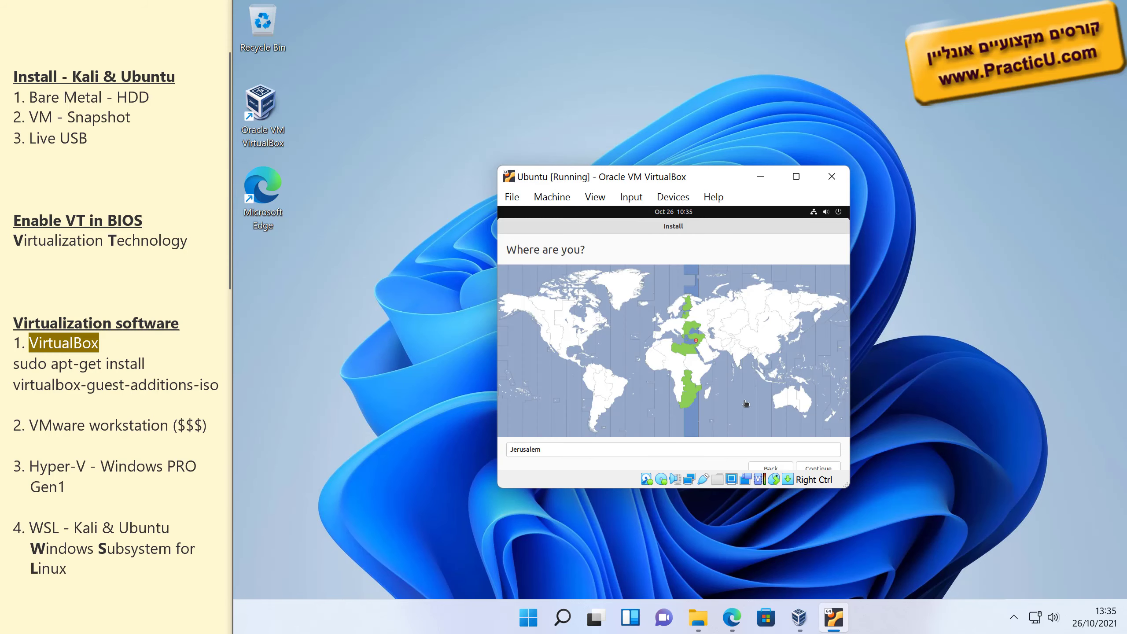
{"action": "left_click", "coordinate": [820, 468]}
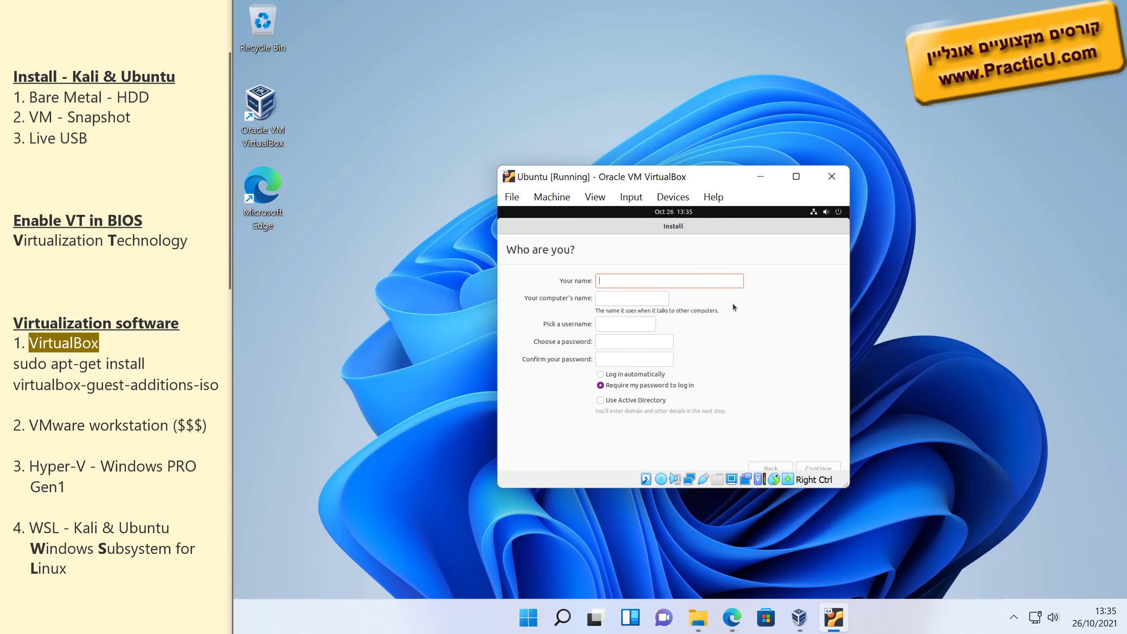
Enter the user's name and a password, enable automatic login without Active Directory, and continue.
{"action": "type", "text": "Johny"}
{"action": "key", "text": "Tab"}
{"action": "key", "text": "End"}
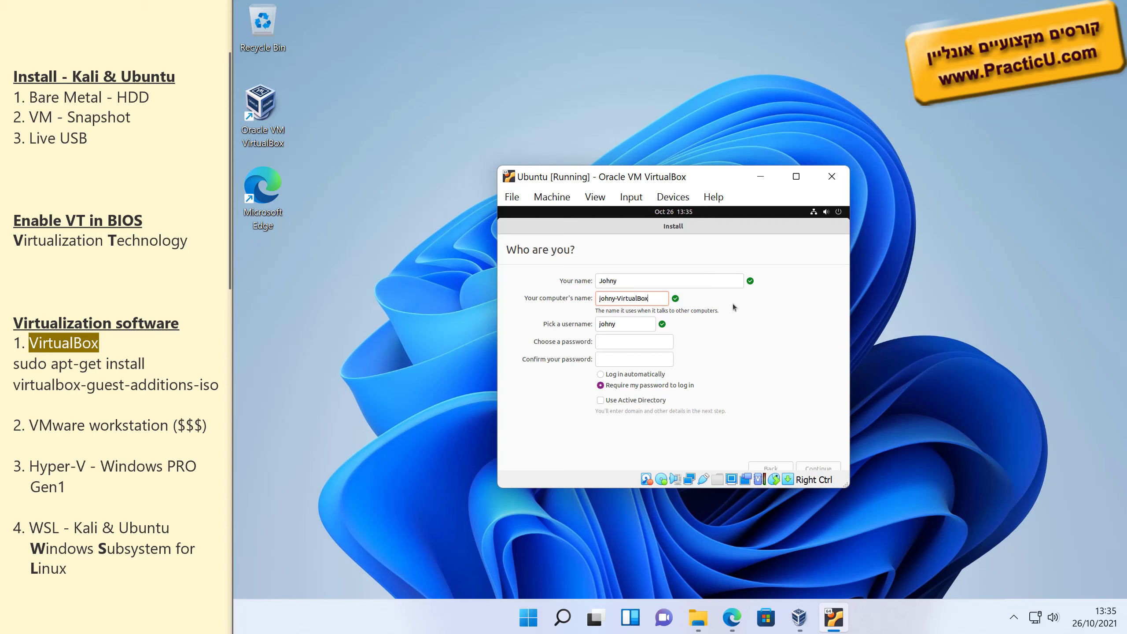
{"action": "key", "text": "ctrl+shift+Left"}
{"action": "key", "text": "Tab"}
{"action": "key", "text": "Tab"}
{"action": "type", "text": "12"}
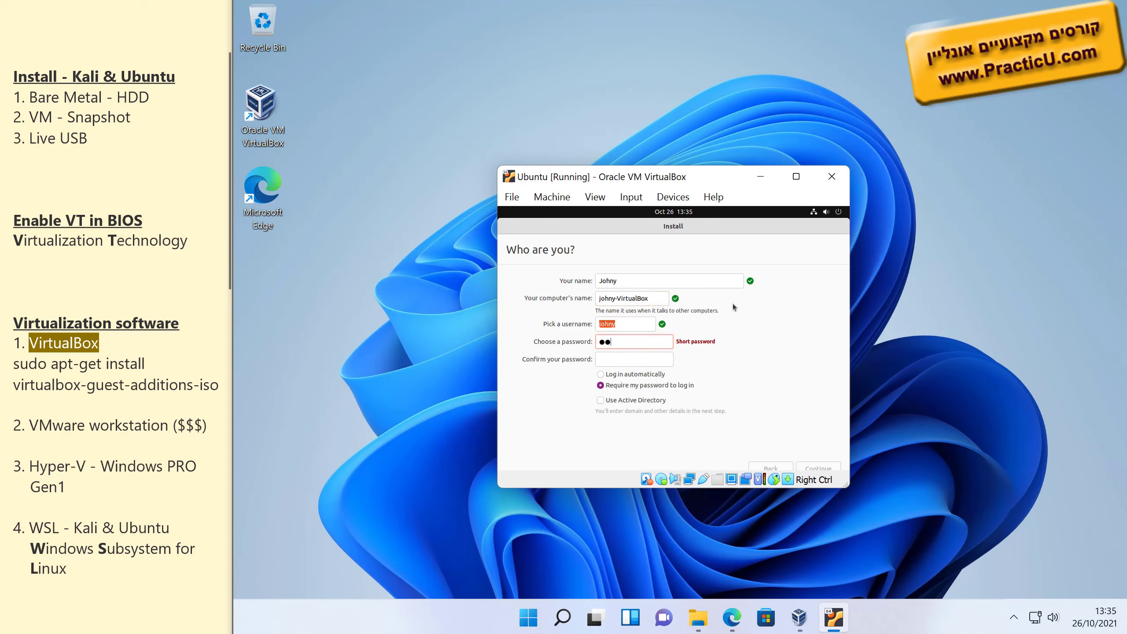
{"action": "type", "text": "34"}
{"action": "key", "text": "Tab"}
{"action": "type", "text": "1234"}
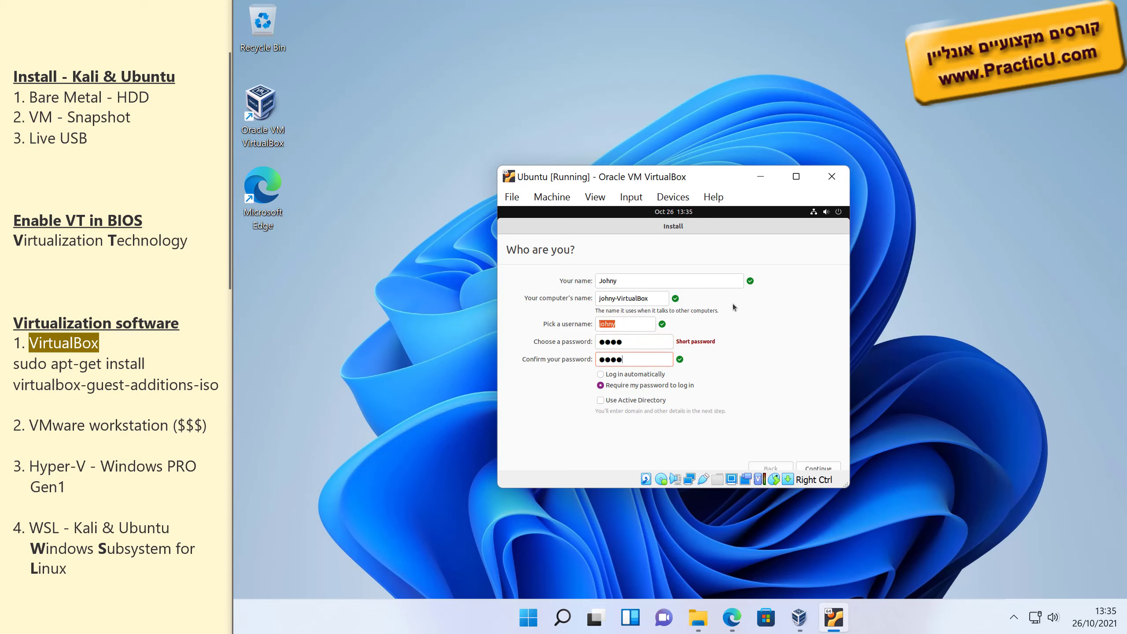
{"action": "left_click", "coordinate": [643, 375]}
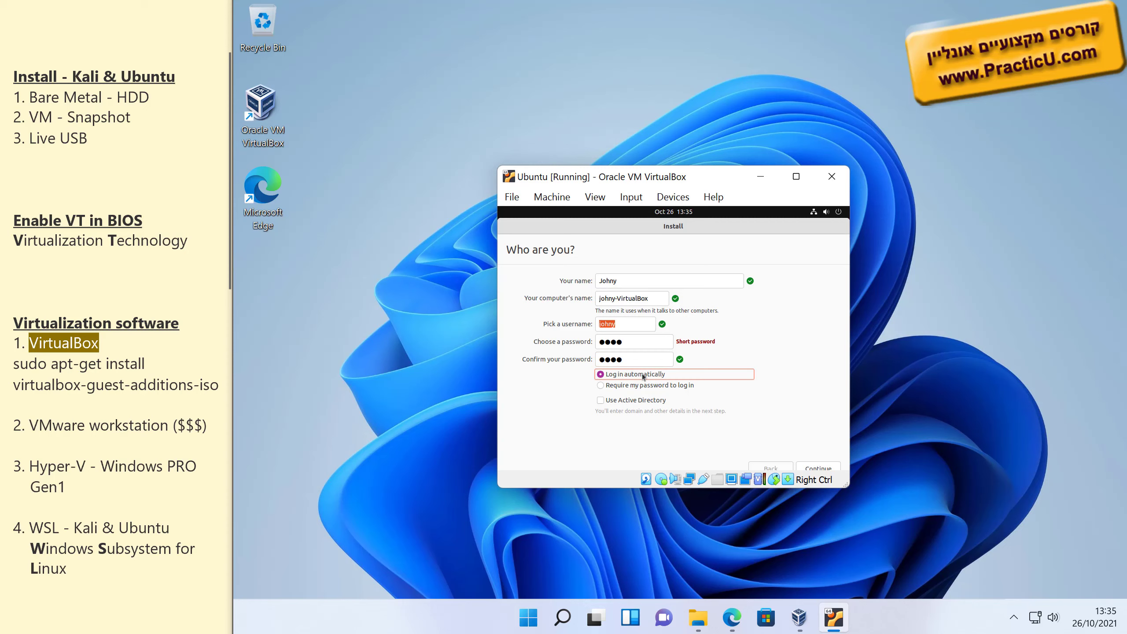
{"action": "left_click", "coordinate": [644, 403]}
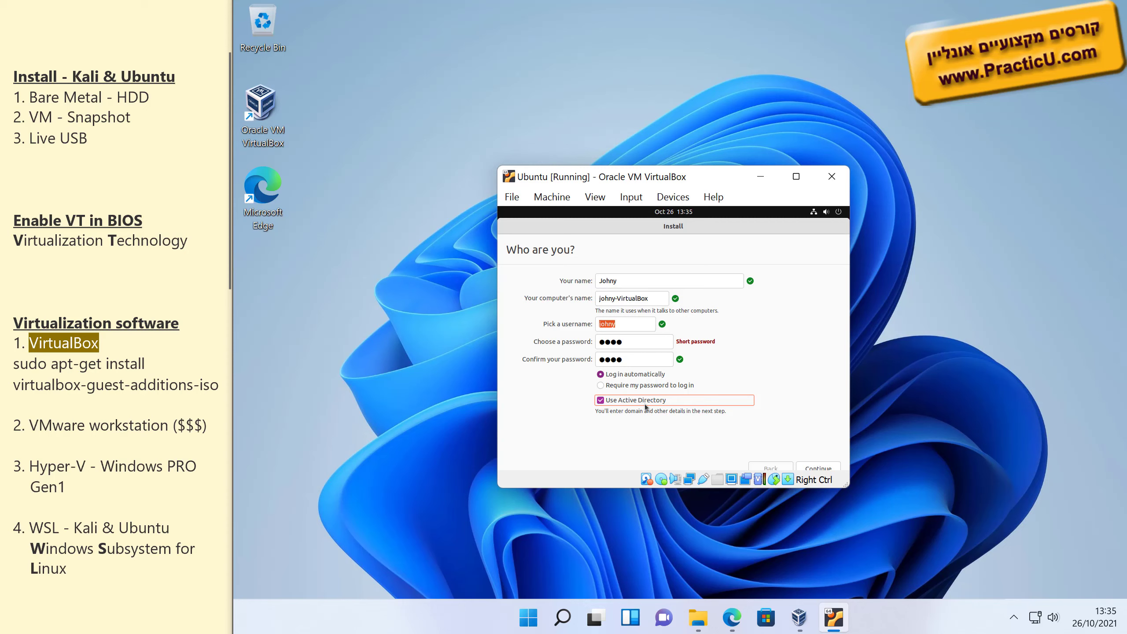
{"action": "left_click", "coordinate": [645, 402]}
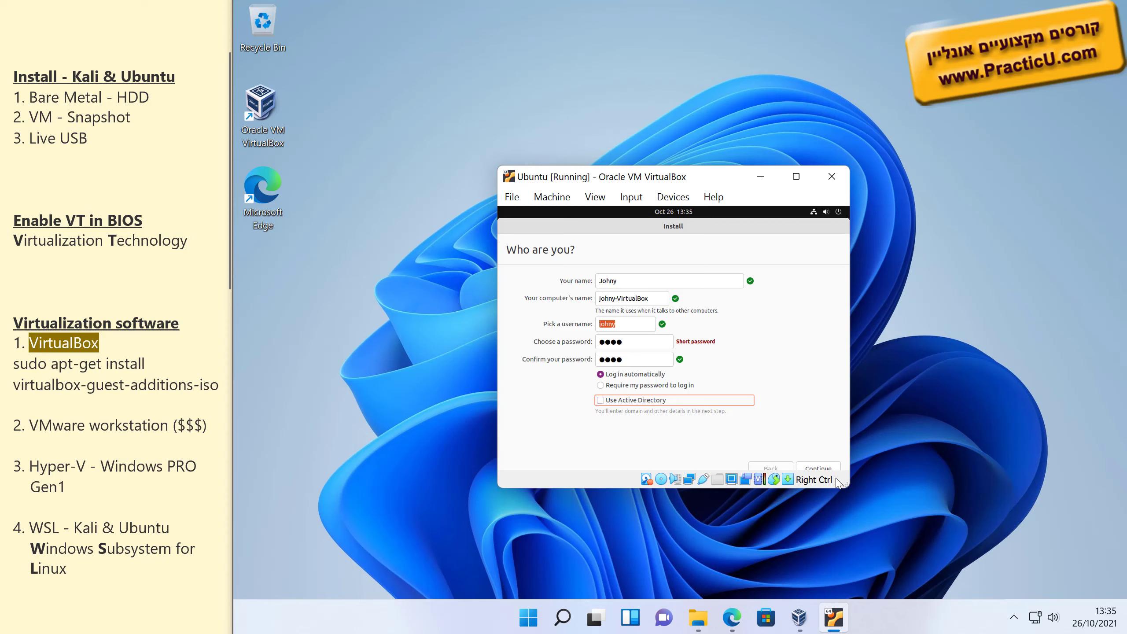
{"action": "left_click", "coordinate": [826, 469]}
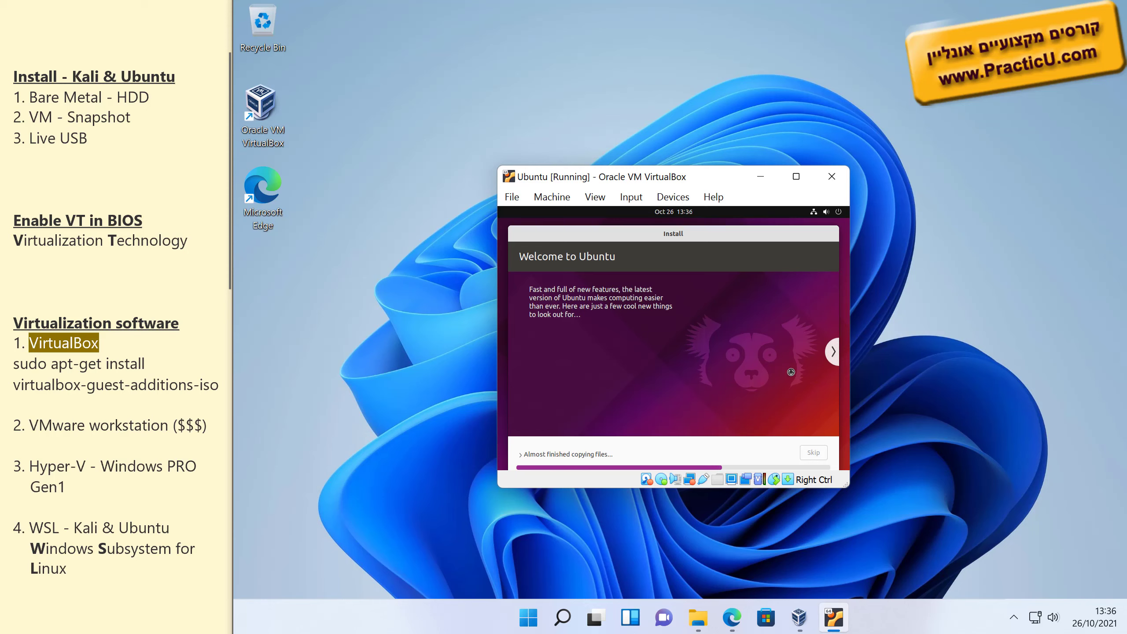
Advance the installer slideshow to the web slide, then bring up the Ubuntu VM folder window.
{"action": "left_click", "coordinate": [833, 353]}
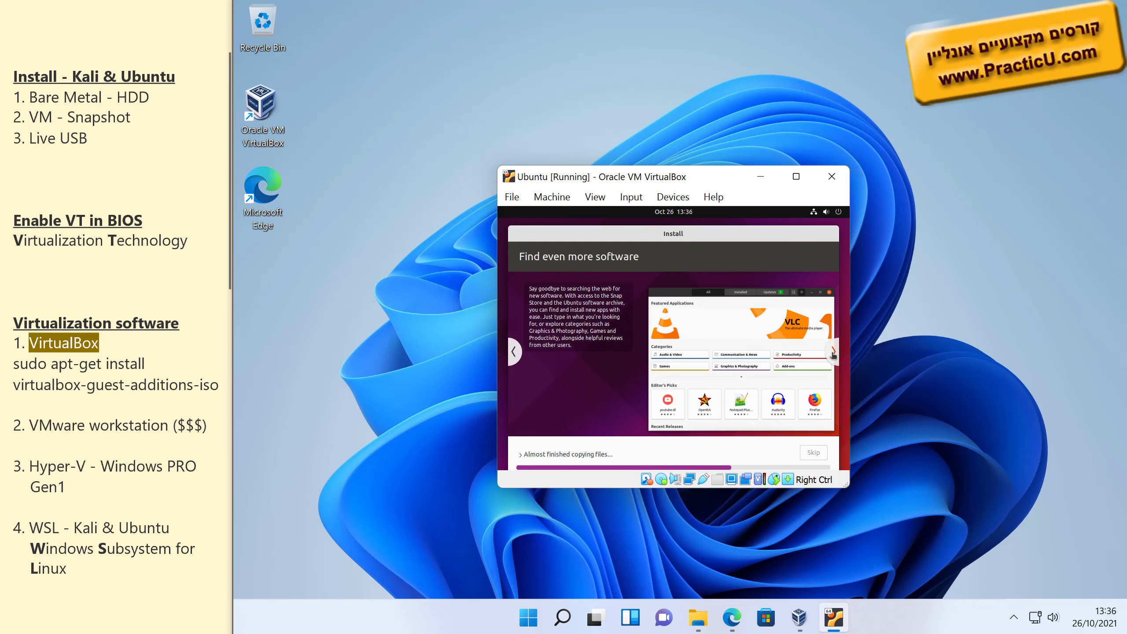
{"action": "left_click", "coordinate": [833, 353]}
{"action": "left_click", "coordinate": [833, 352]}
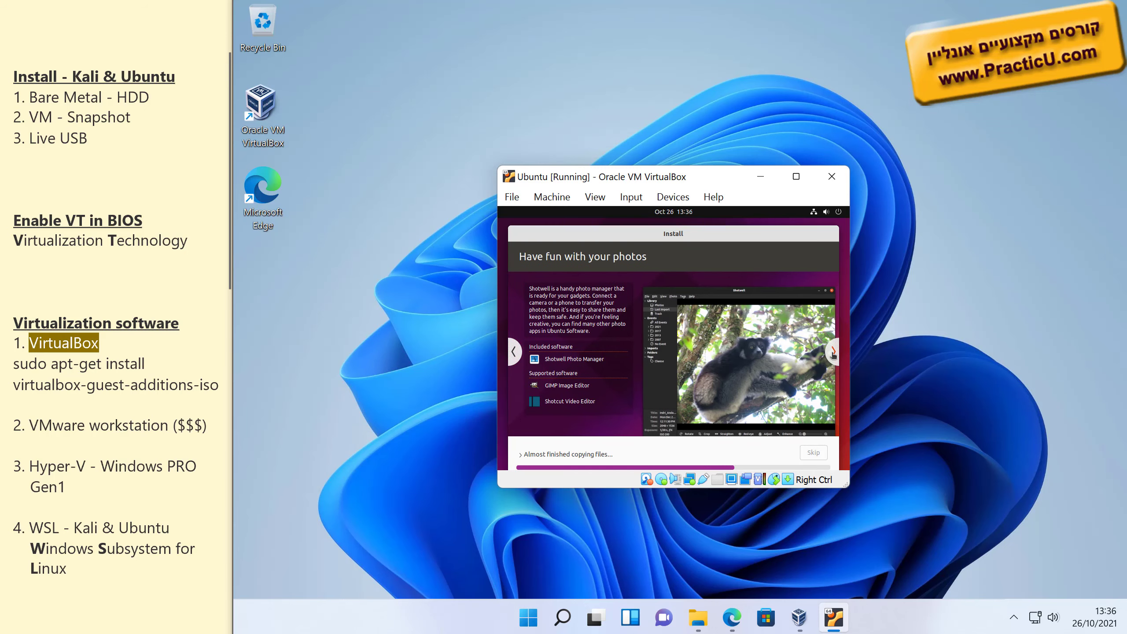
{"action": "left_click", "coordinate": [833, 352]}
{"action": "left_click", "coordinate": [697, 621]}
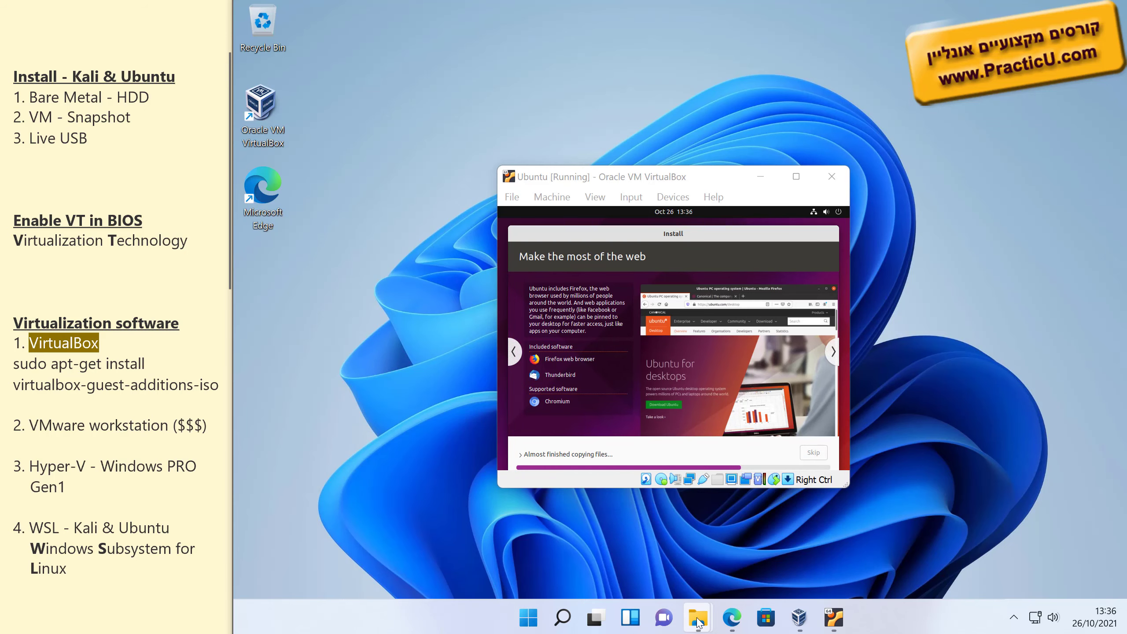
{"action": "left_click", "coordinate": [612, 550]}
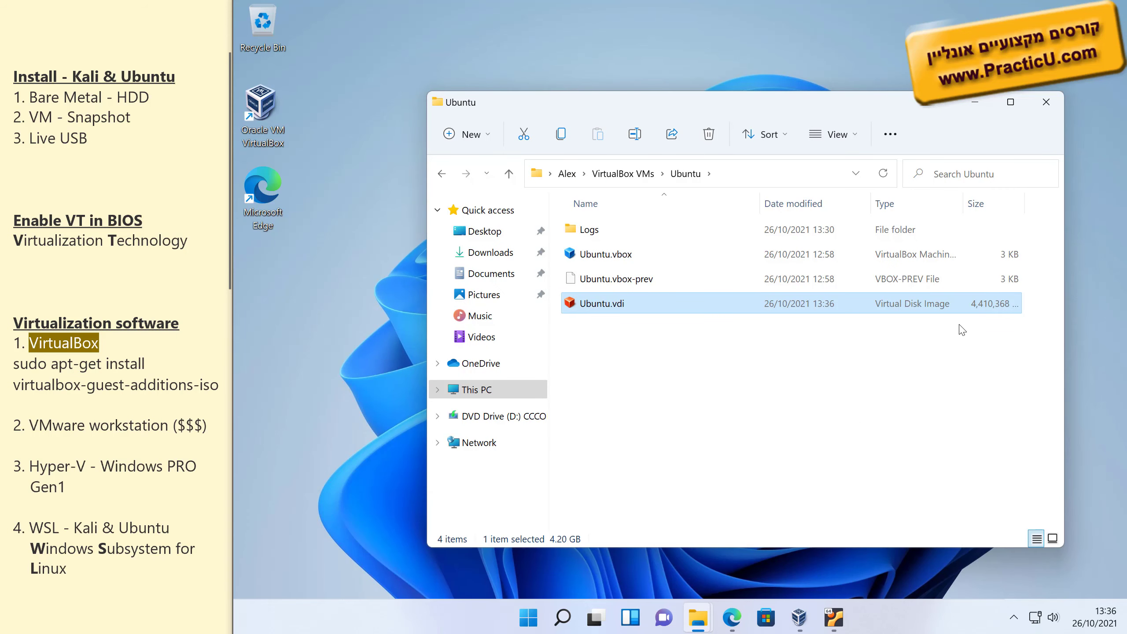
Widen the Size column and arrange the folder and VM windows to watch Ubuntu.vdi reach 9,910,272 KB.
{"action": "double_click", "coordinate": [1025, 201]}
{"action": "left_click_drag", "start_coordinate": [711, 101], "coordinate": [768, 100]}
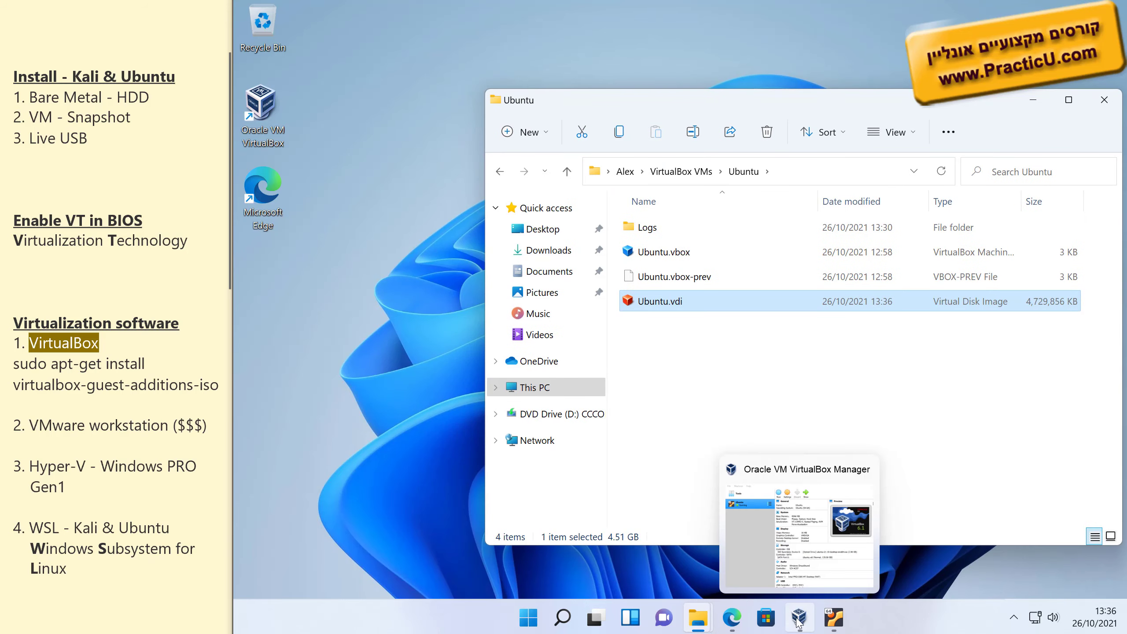
{"action": "left_click", "coordinate": [834, 617]}
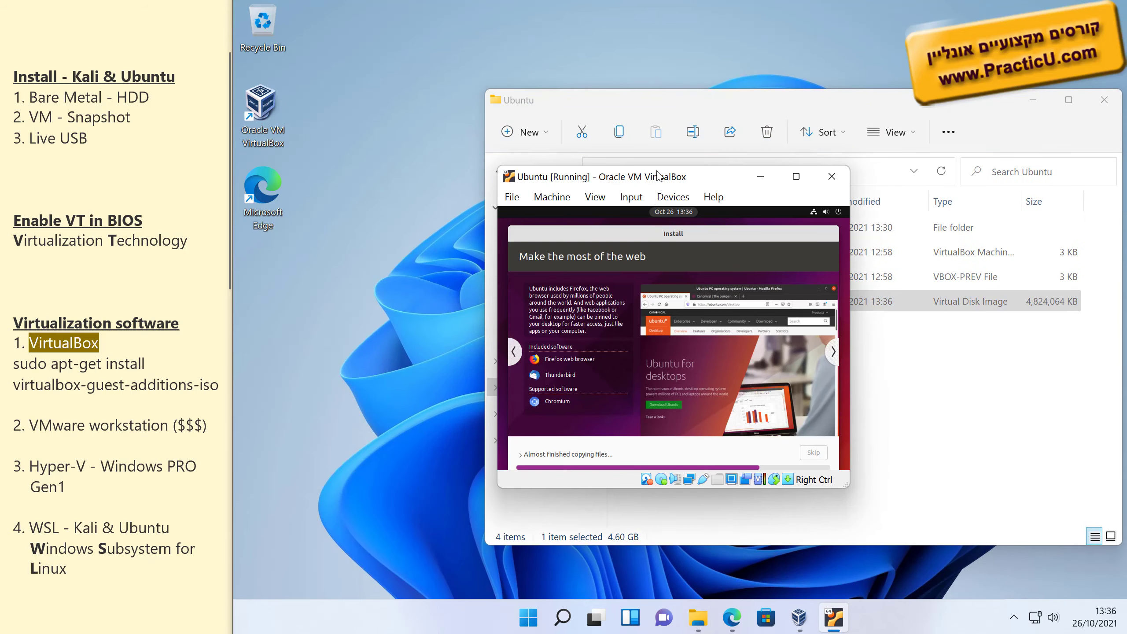
{"action": "left_click_drag", "start_coordinate": [660, 176], "coordinate": [441, 103]}
{"action": "left_click", "coordinate": [716, 109]}
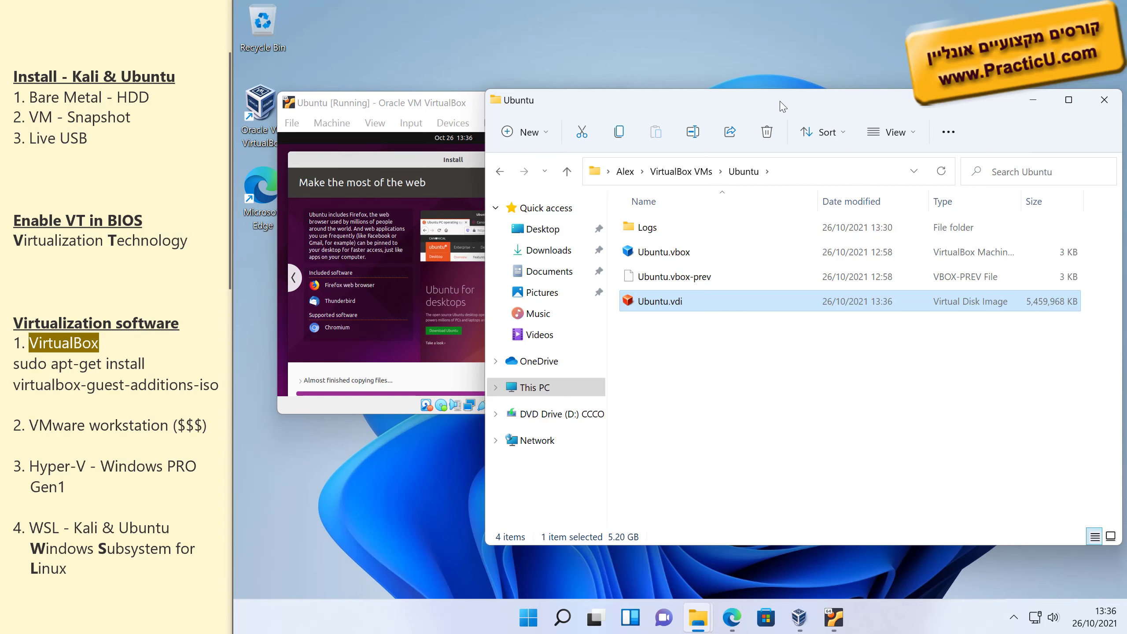
{"action": "left_click_drag", "start_coordinate": [783, 107], "coordinate": [746, 141]}
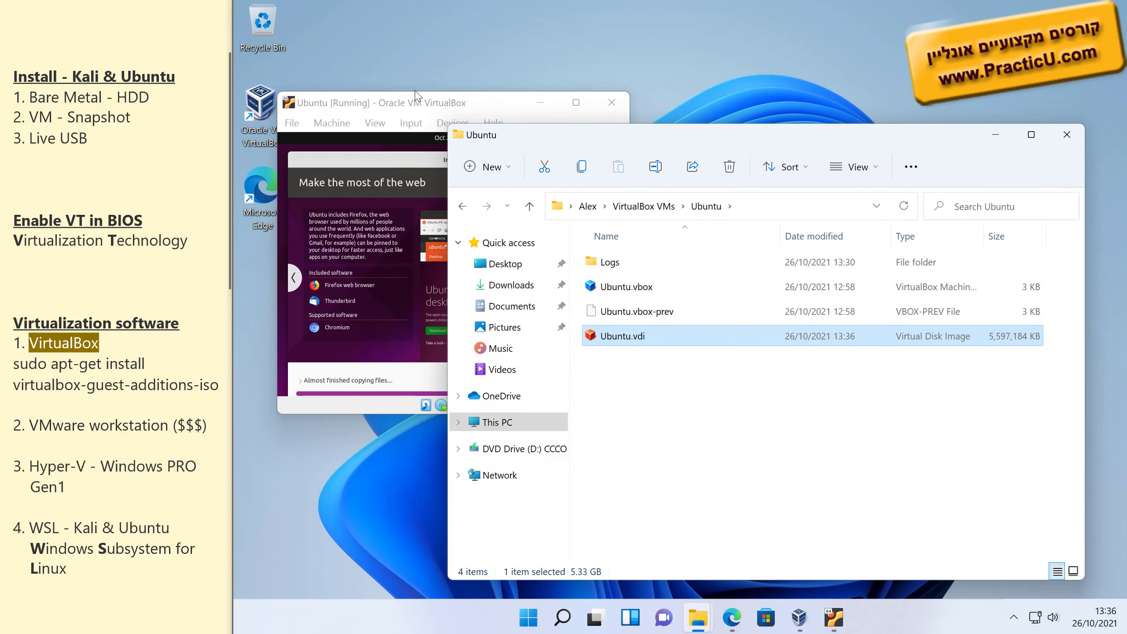
{"action": "left_click_drag", "start_coordinate": [396, 106], "coordinate": [377, 26]}
{"action": "mouse_move", "coordinate": [754, 141]}
{"action": "left_mouse_down"}
{"action": "mouse_move", "coordinate": [778, 130]}
{"action": "mouse_move", "coordinate": [776, 147]}
{"action": "mouse_move", "coordinate": [774, 131]}
{"action": "left_mouse_up"}
{"action": "left_click", "coordinate": [421, 25]}
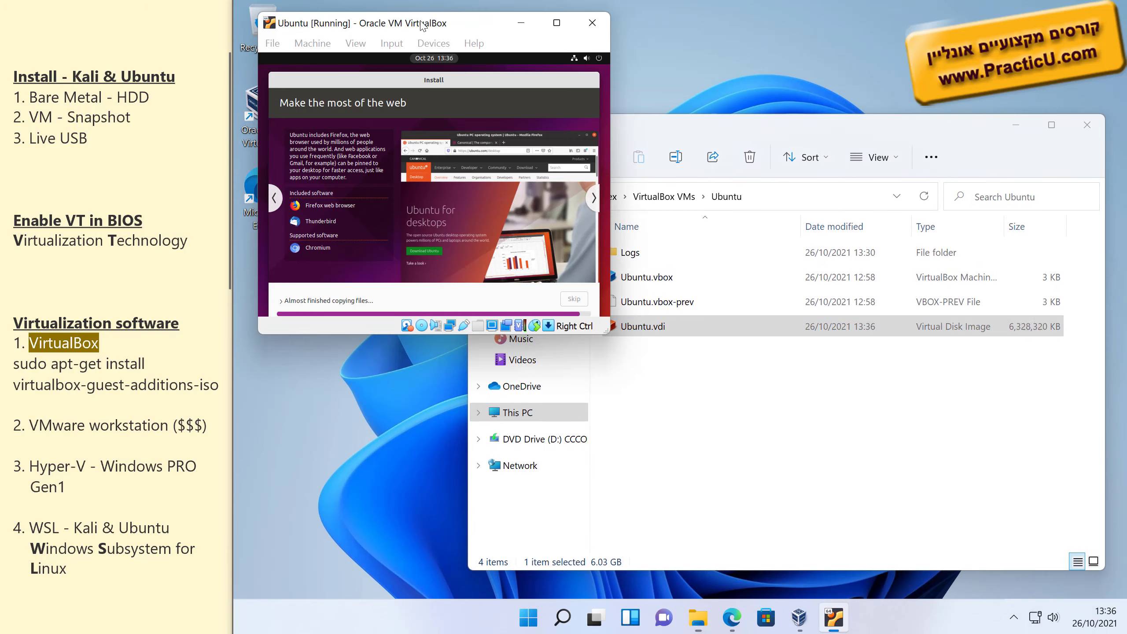
{"action": "left_click_drag", "start_coordinate": [421, 24], "coordinate": [414, 26]}
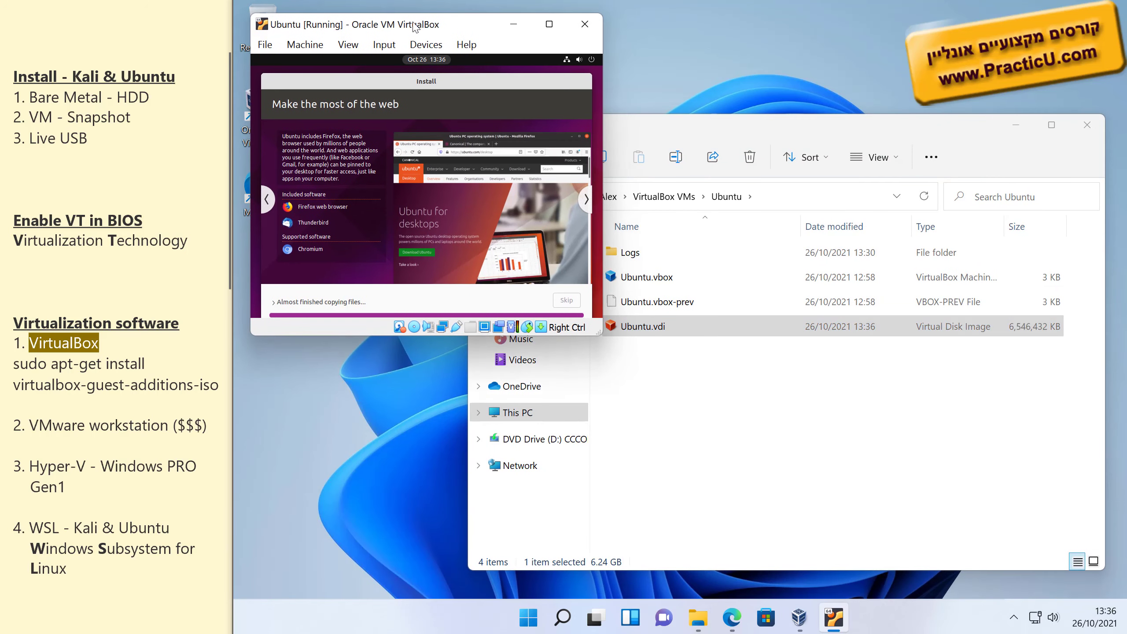
{"action": "left_click", "coordinate": [727, 144]}
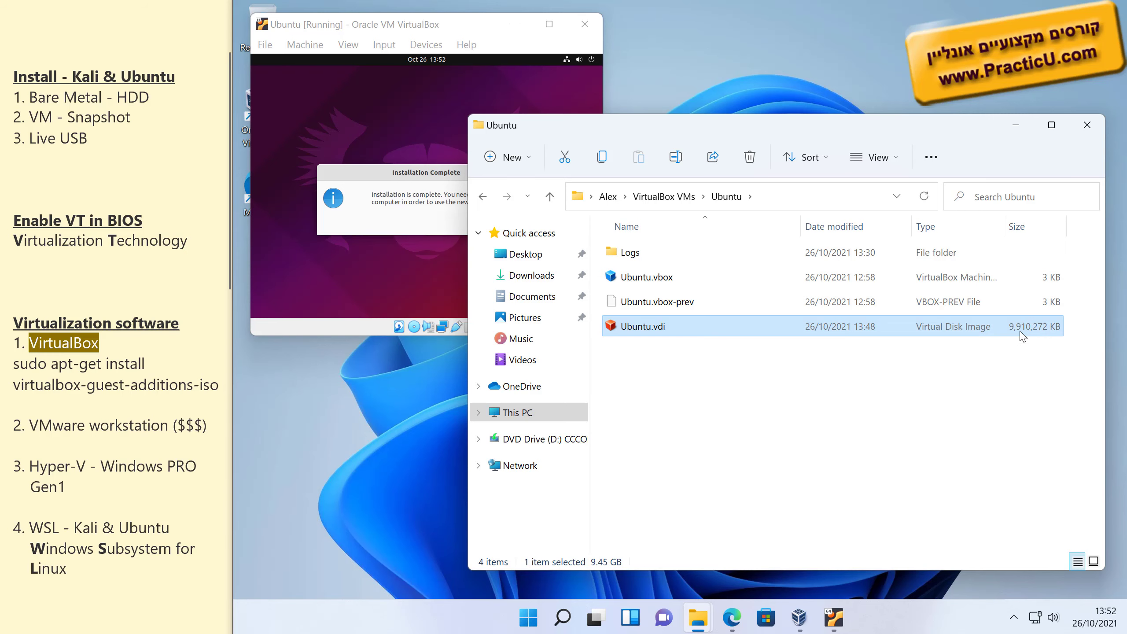
Restart the guest with Restart Now and confirm the installation medium is removed.
{"action": "left_click", "coordinate": [385, 213]}
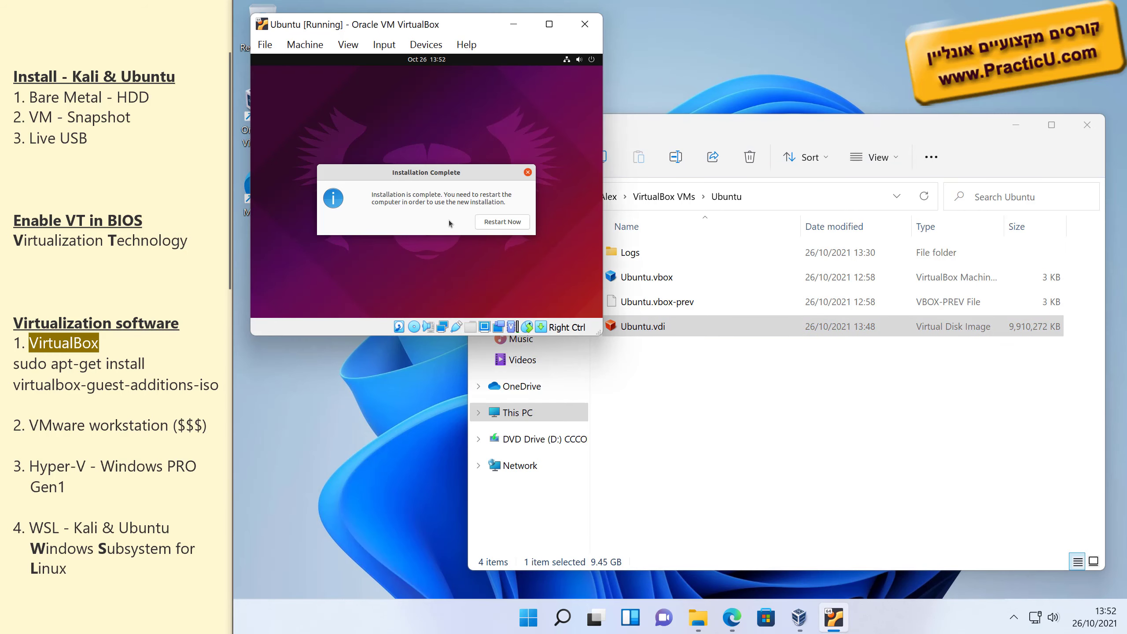
{"action": "left_click", "coordinate": [510, 225]}
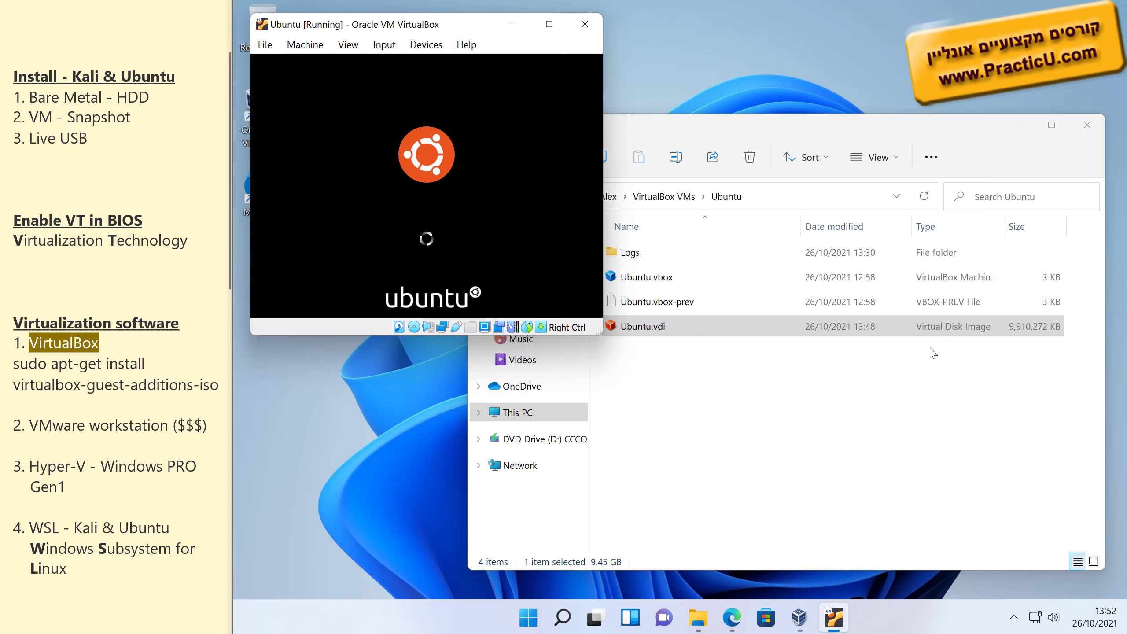
{"action": "left_click", "coordinate": [935, 332]}
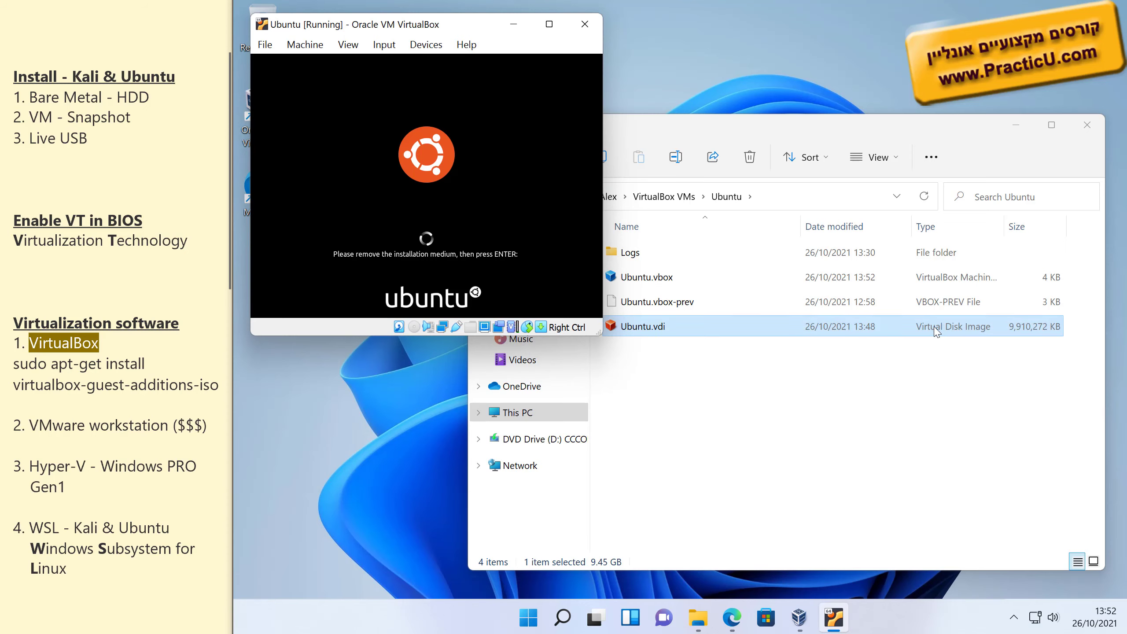
{"action": "left_click", "coordinate": [801, 133]}
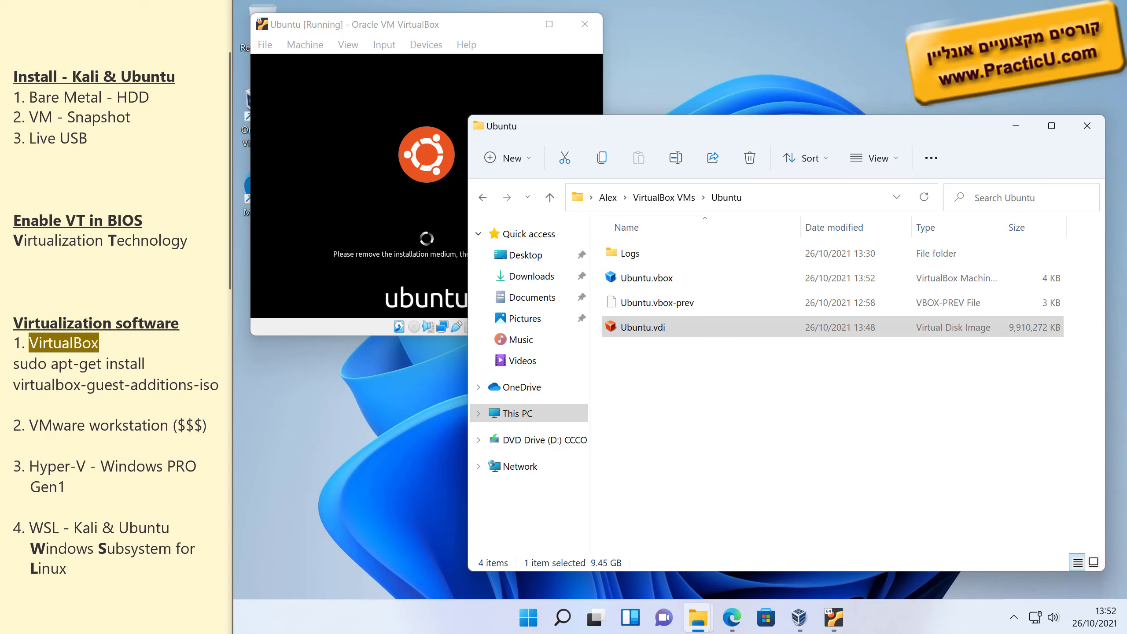
{"action": "key", "text": "alt+Tab"}
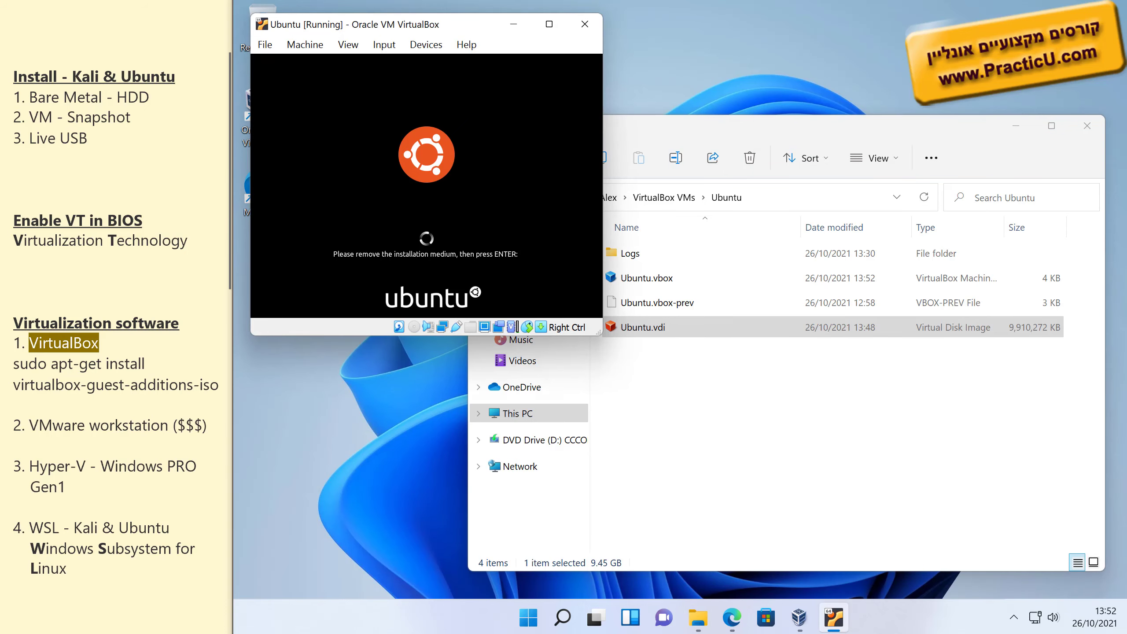
{"action": "key", "text": "Return"}
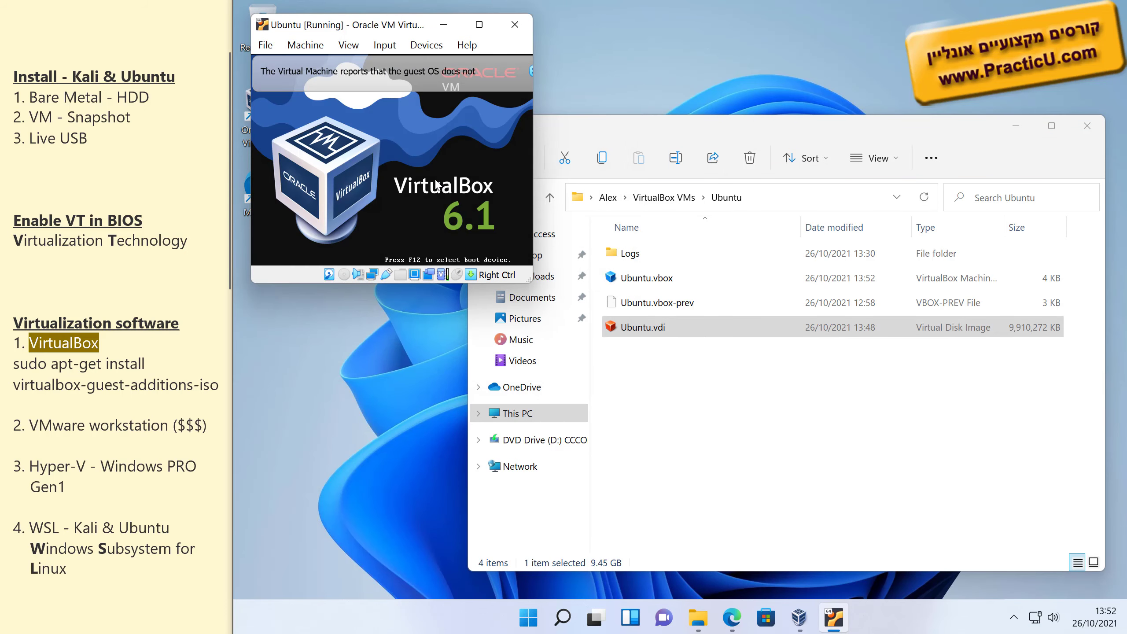
Widen the VM window, check the folder path, minimize the folder window and enlarge the VM.
{"action": "left_click_drag", "start_coordinate": [549, 70], "coordinate": [661, 71]}
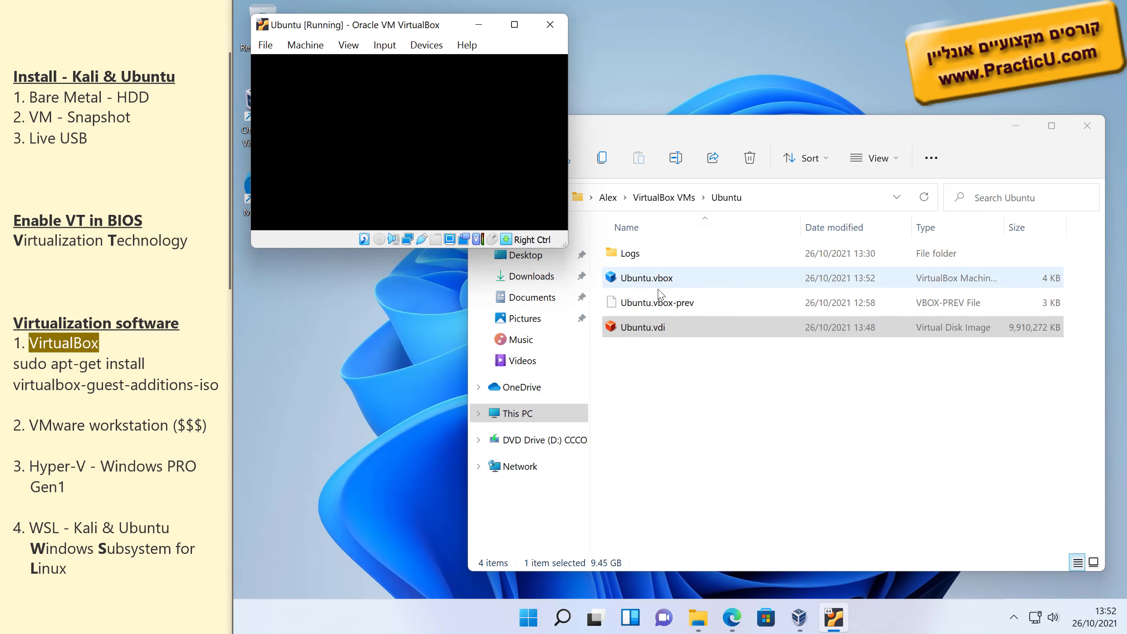
{"action": "key", "text": "alt+Tab"}
{"action": "left_click", "coordinate": [792, 198]}
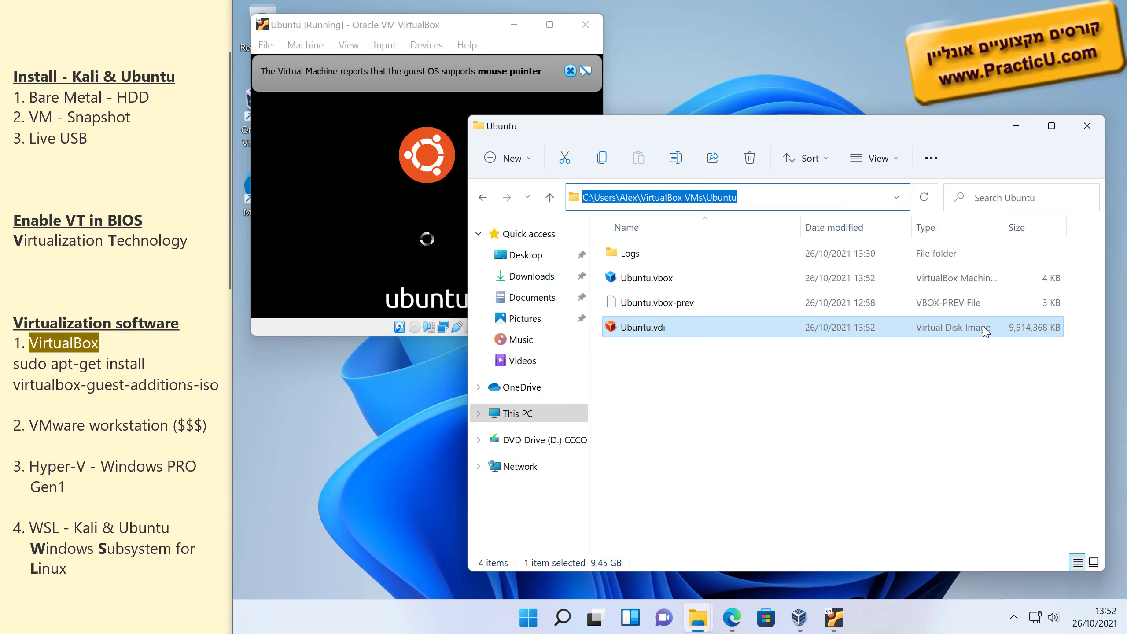
{"action": "left_click", "coordinate": [1016, 125]}
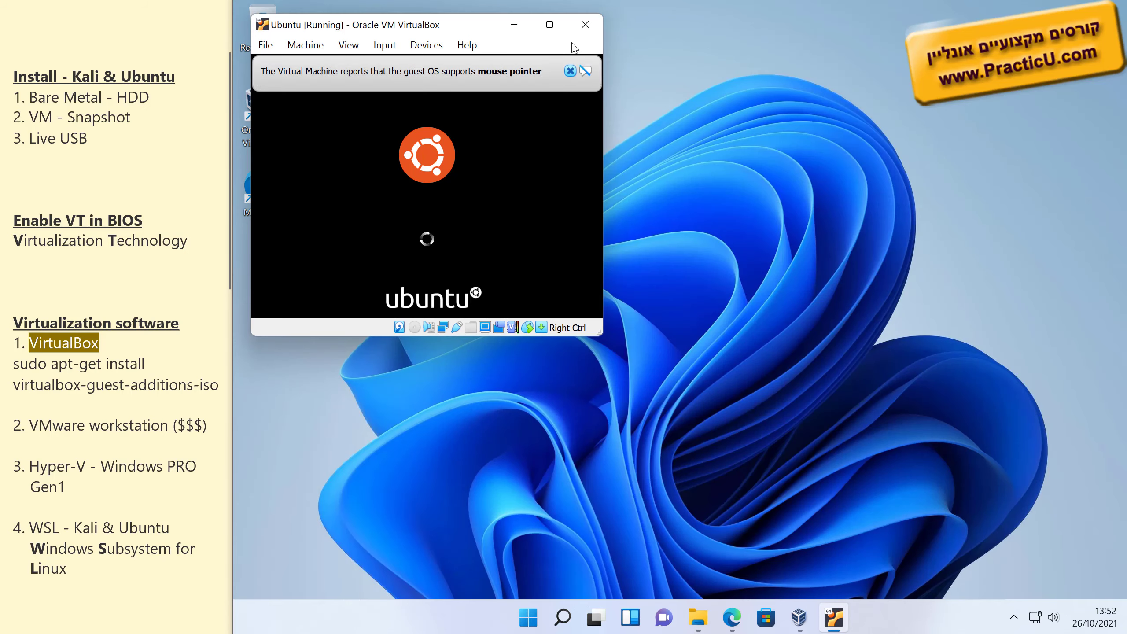
{"action": "left_click", "coordinate": [550, 24]}
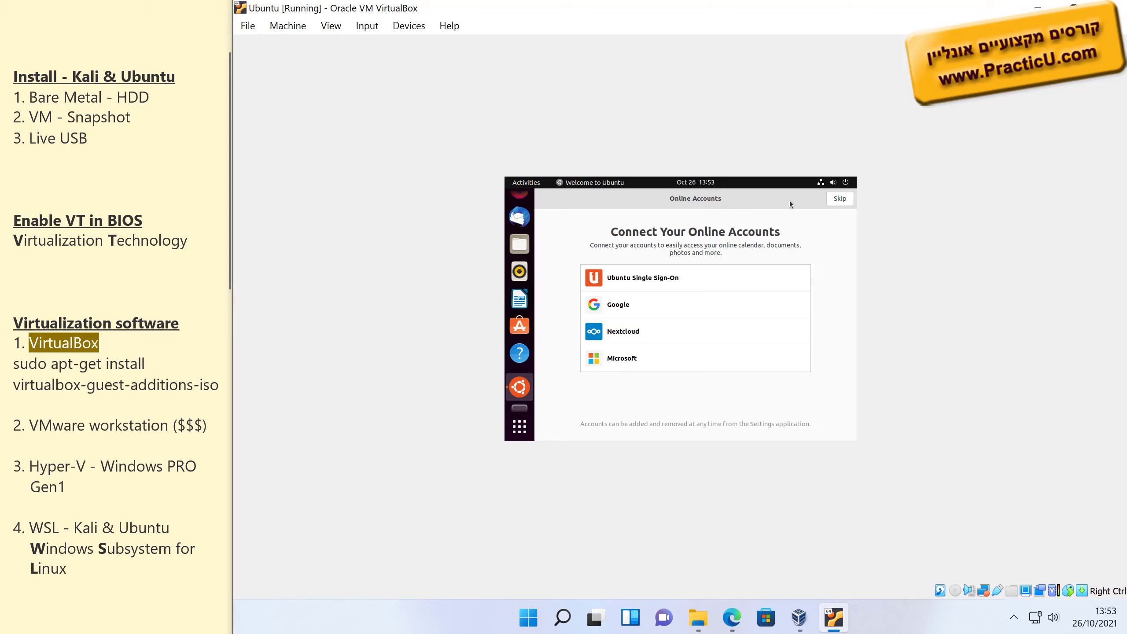
Re-maximize the welcome window, skip Online Accounts, and pass Help improve Ubuntu and Privacy.
{"action": "left_click_drag", "start_coordinate": [782, 203], "coordinate": [672, 245]}
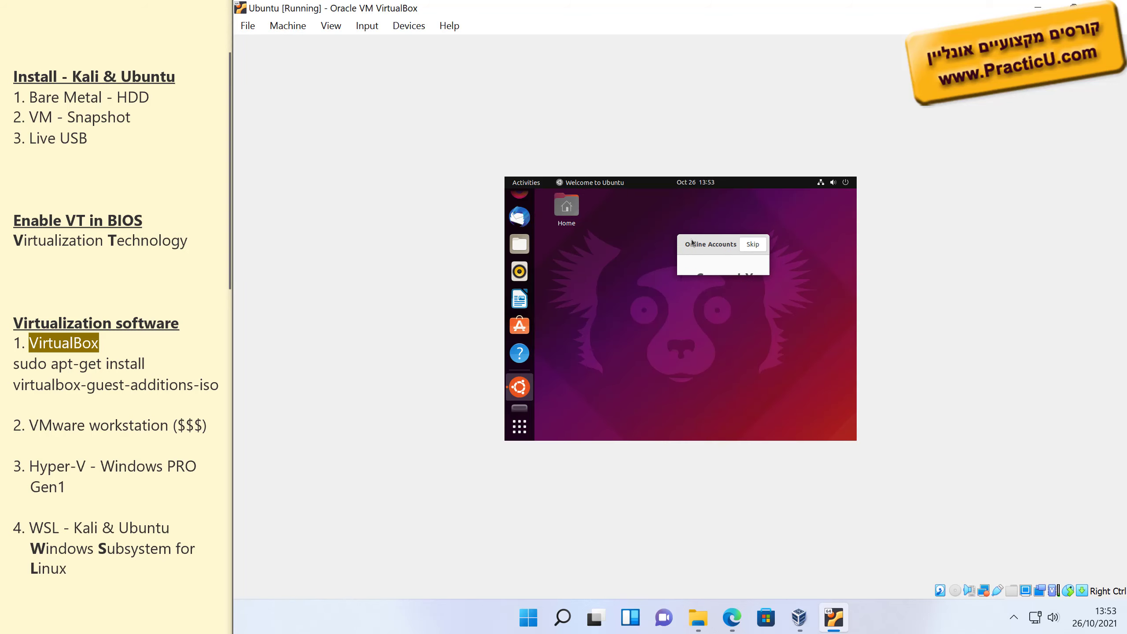
{"action": "double_click", "coordinate": [696, 244]}
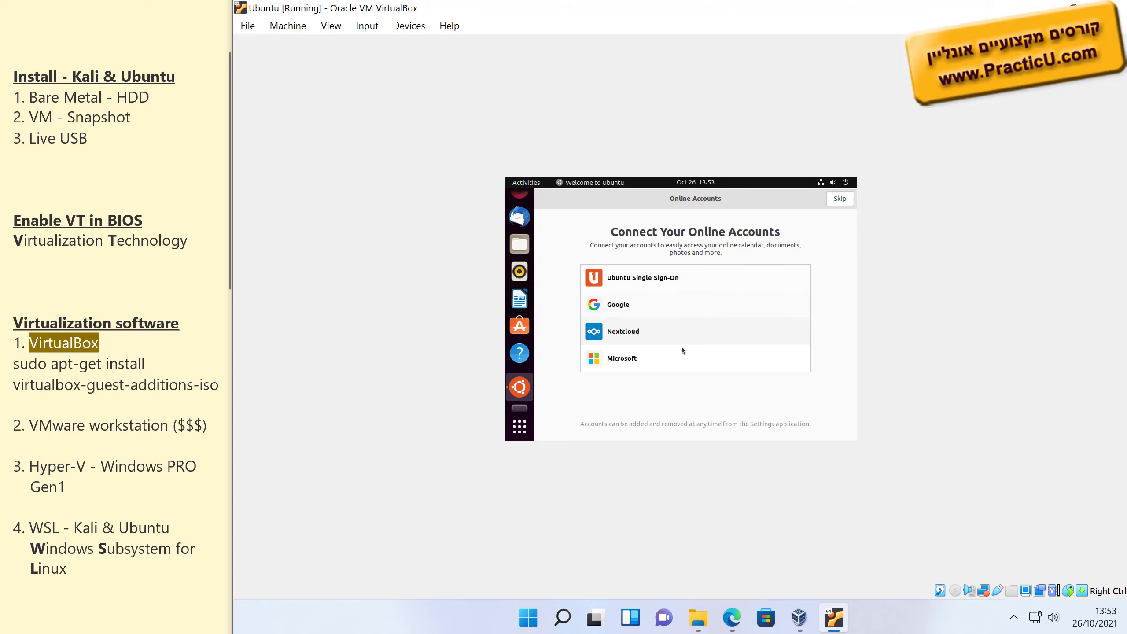
{"action": "left_click", "coordinate": [840, 202]}
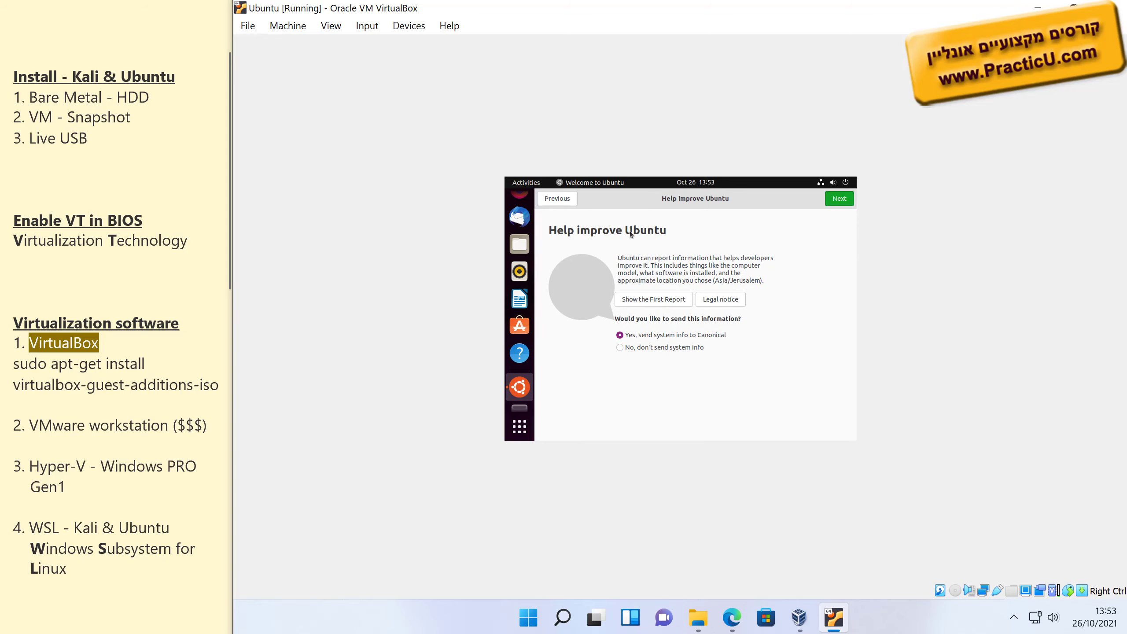
{"action": "left_click", "coordinate": [847, 199]}
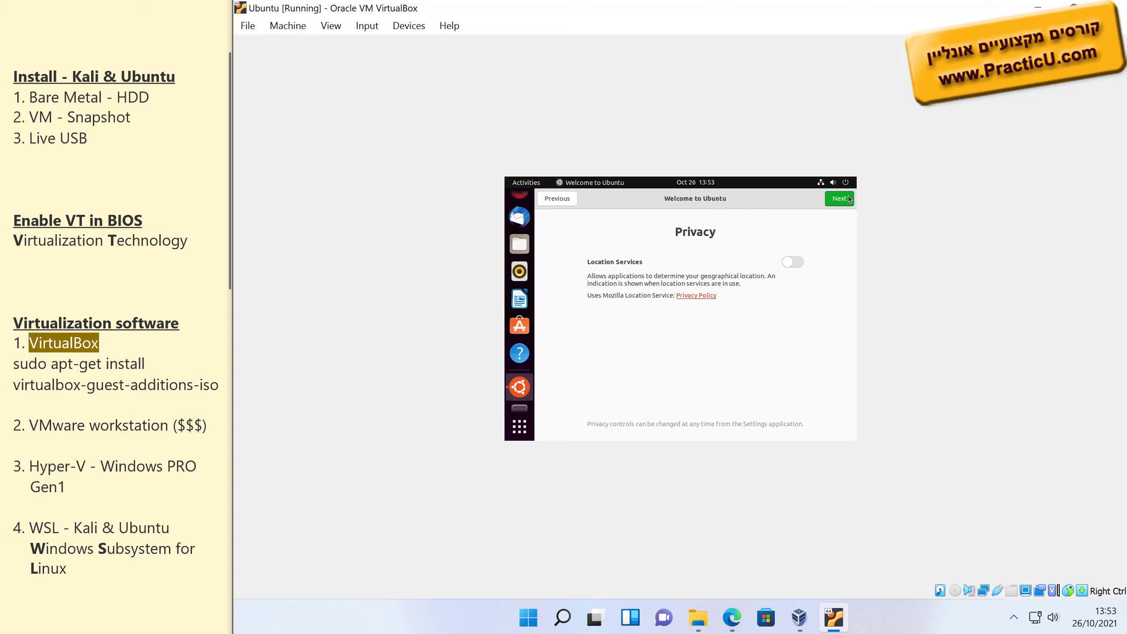
{"action": "left_click", "coordinate": [848, 199]}
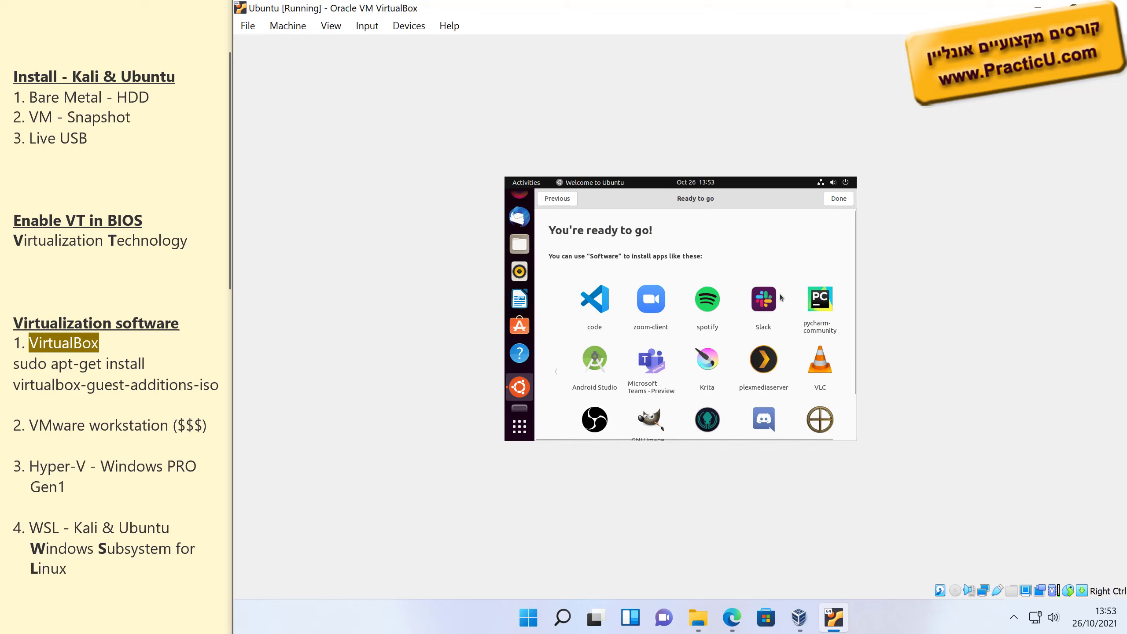
Look through Ubuntu Software's Editor's Picks down to the Categories list, then close the app.
{"action": "scroll", "coordinate": [727, 255], "scroll_direction": "down", "scroll_amount": 2}
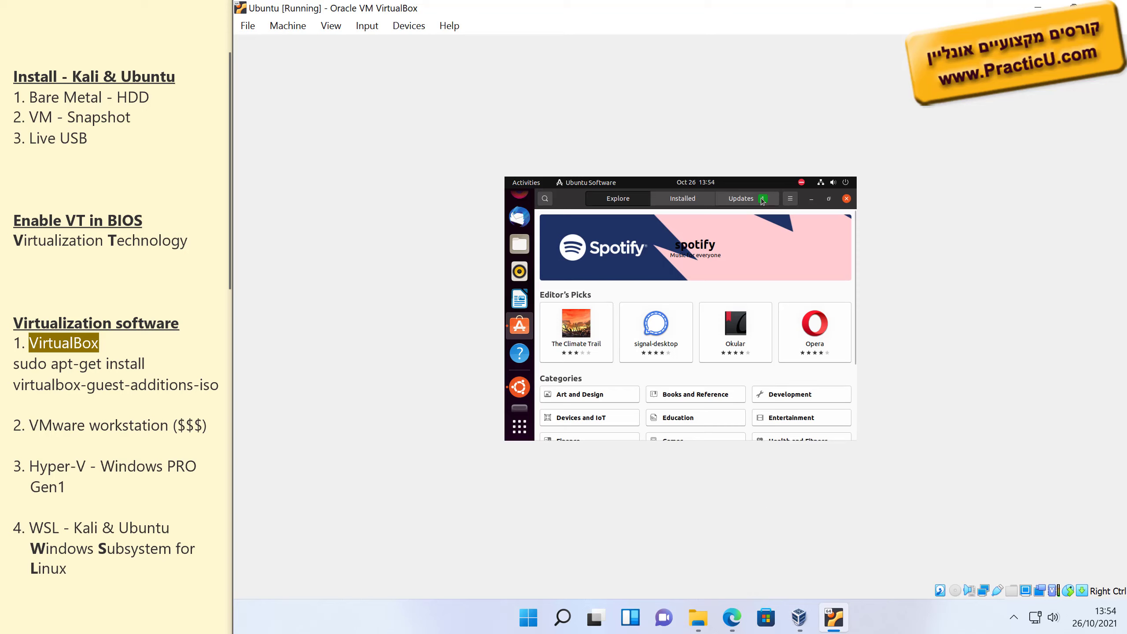
{"action": "left_click", "coordinate": [828, 199]}
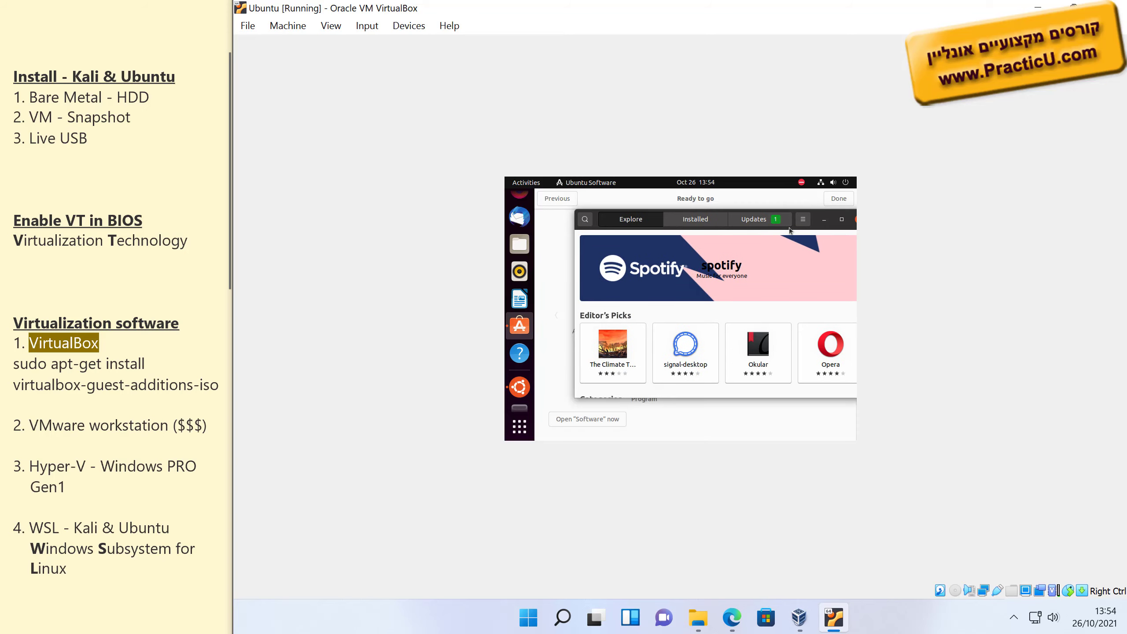
{"action": "scroll", "coordinate": [736, 324], "scroll_direction": "down", "scroll_amount": 5}
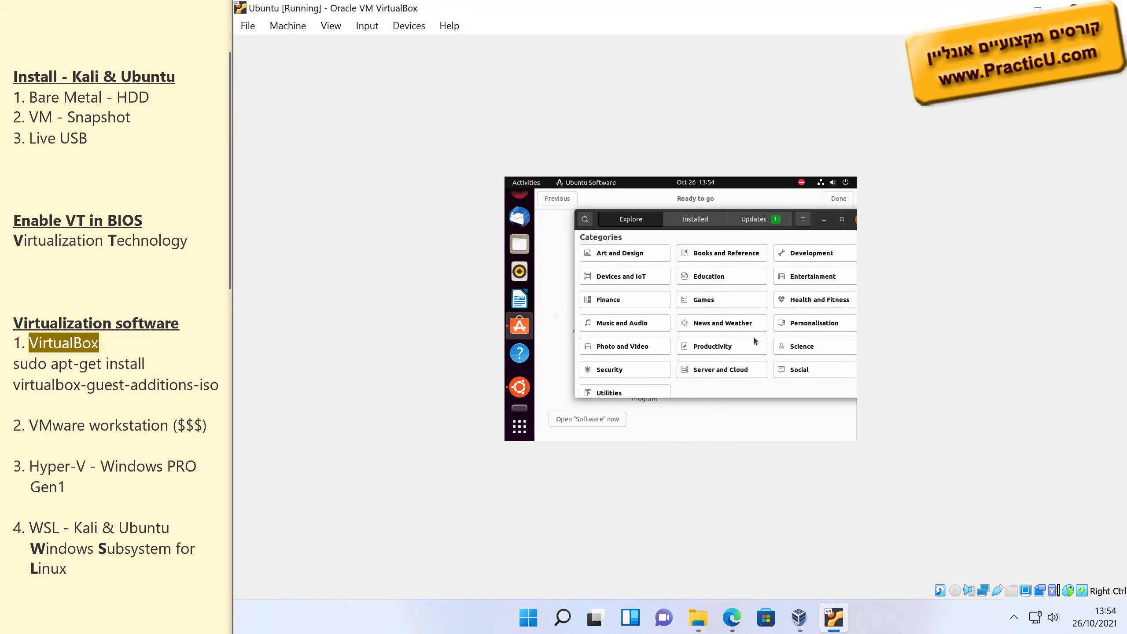
{"action": "left_click", "coordinate": [842, 219]}
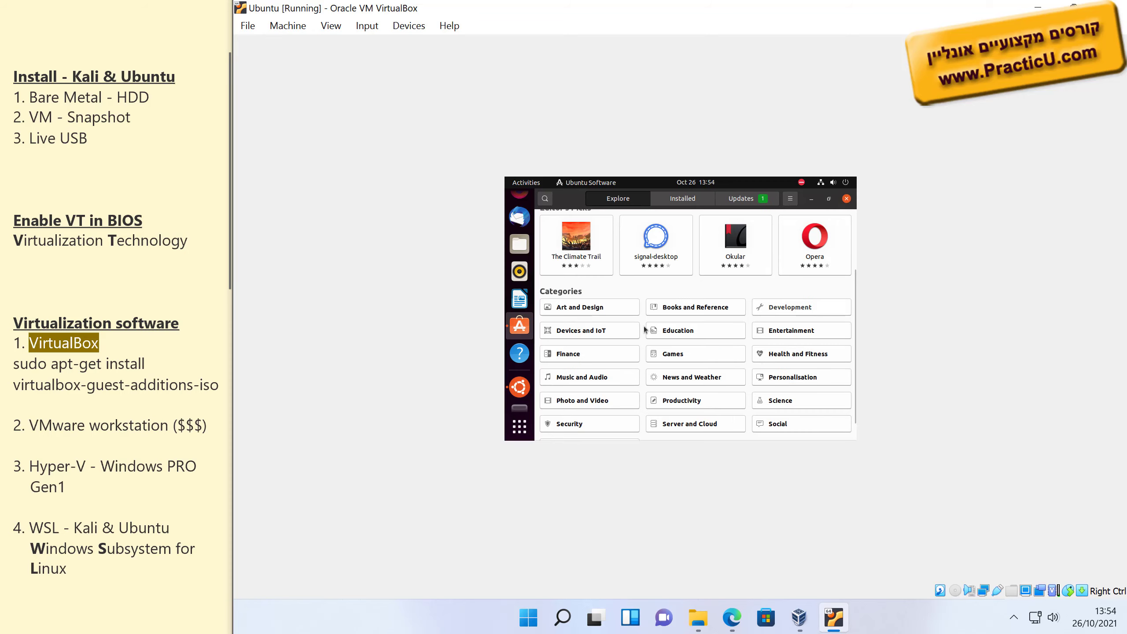
{"action": "left_click", "coordinate": [846, 199]}
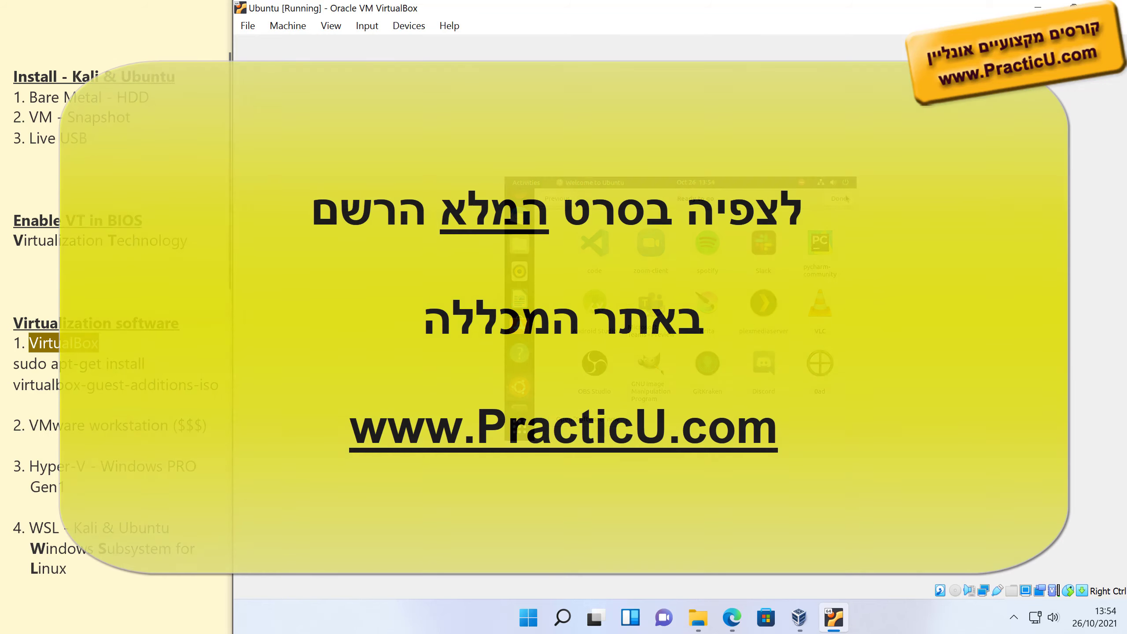